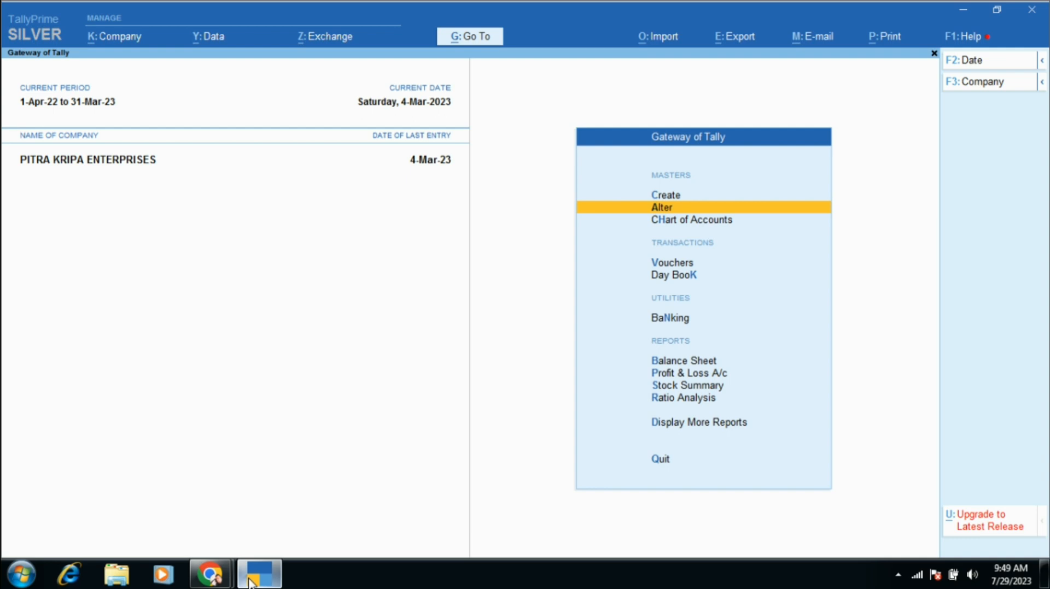
Step: Start a new ledger master named PURCHASE A/C and place it under the Purchase Accounts group
{"action": "key", "text": "Up"}
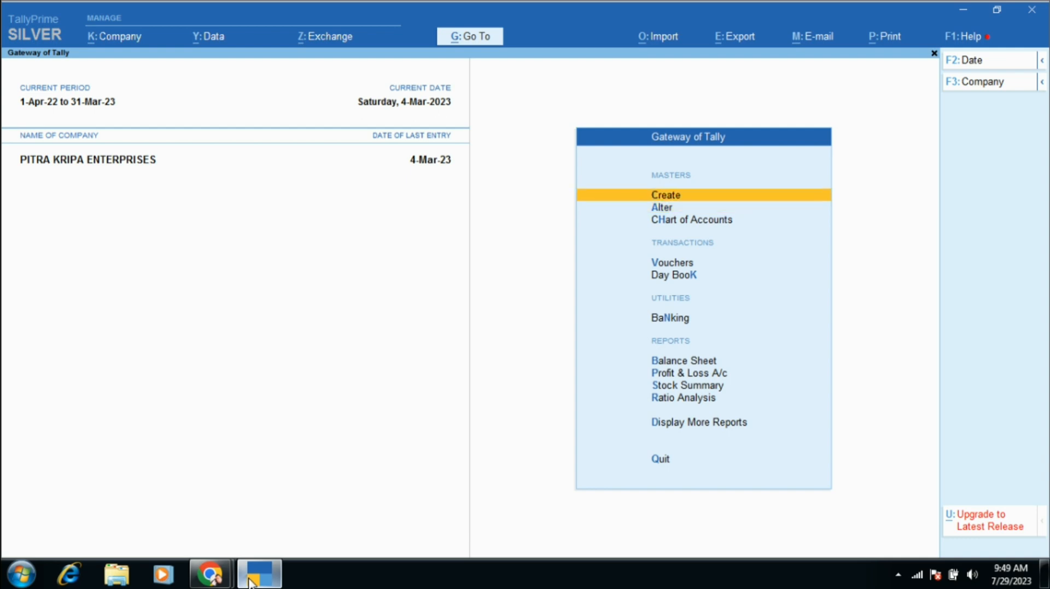
{"action": "key", "text": "Return"}
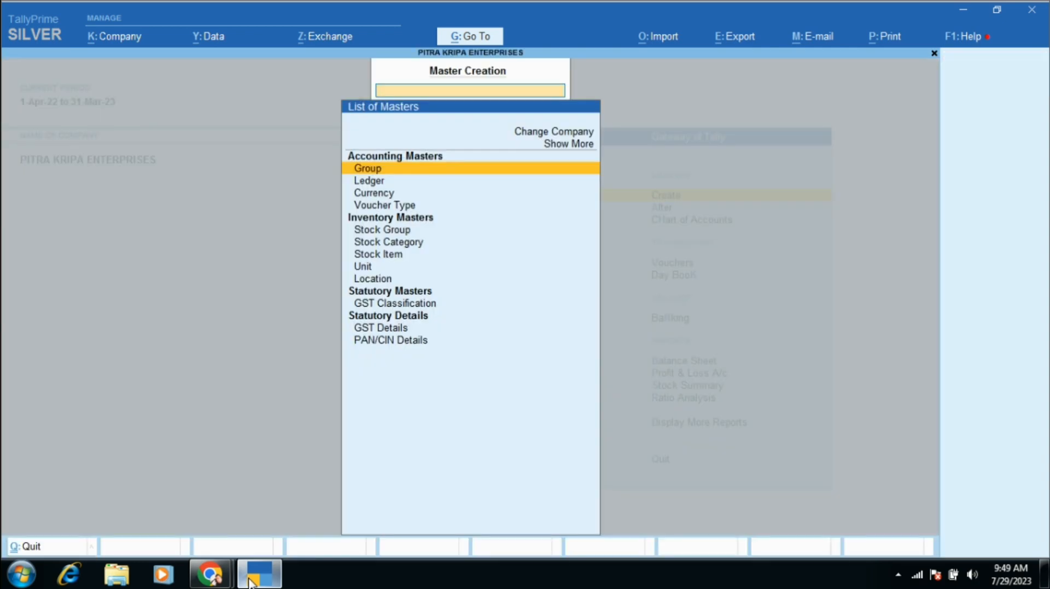
{"action": "key", "text": "Down"}
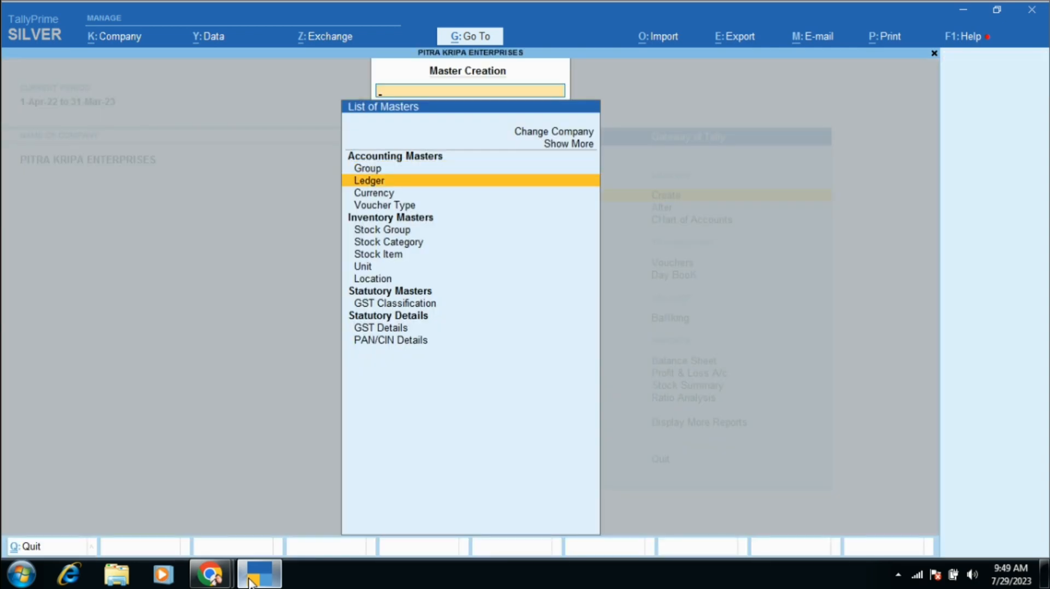
{"action": "key", "text": "Return"}
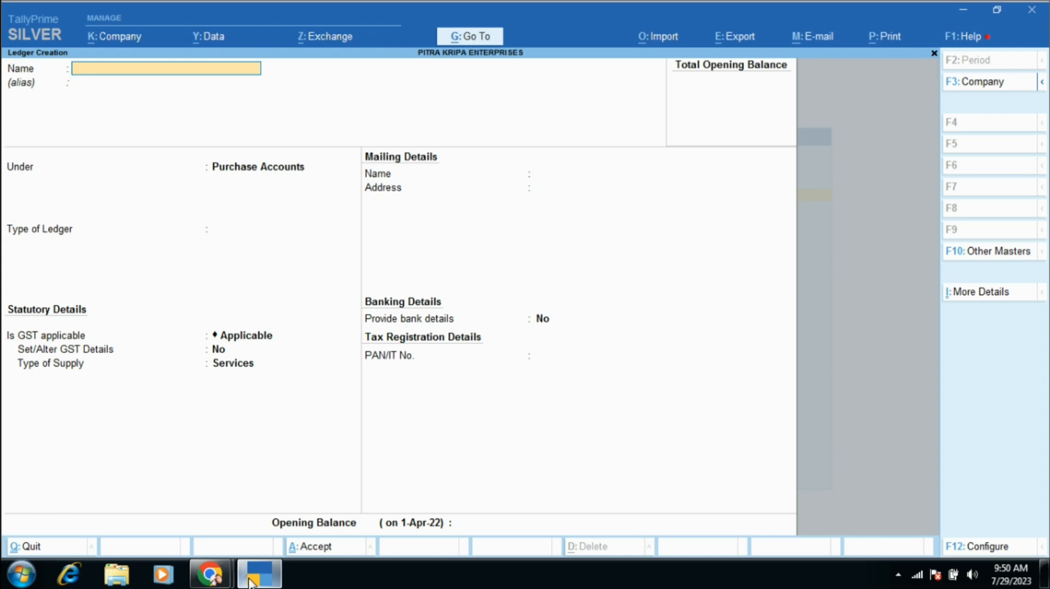
{"action": "type", "text": "PURCHASE A/C"}
{"action": "key", "text": "Return"}
{"action": "key", "text": "Return"}
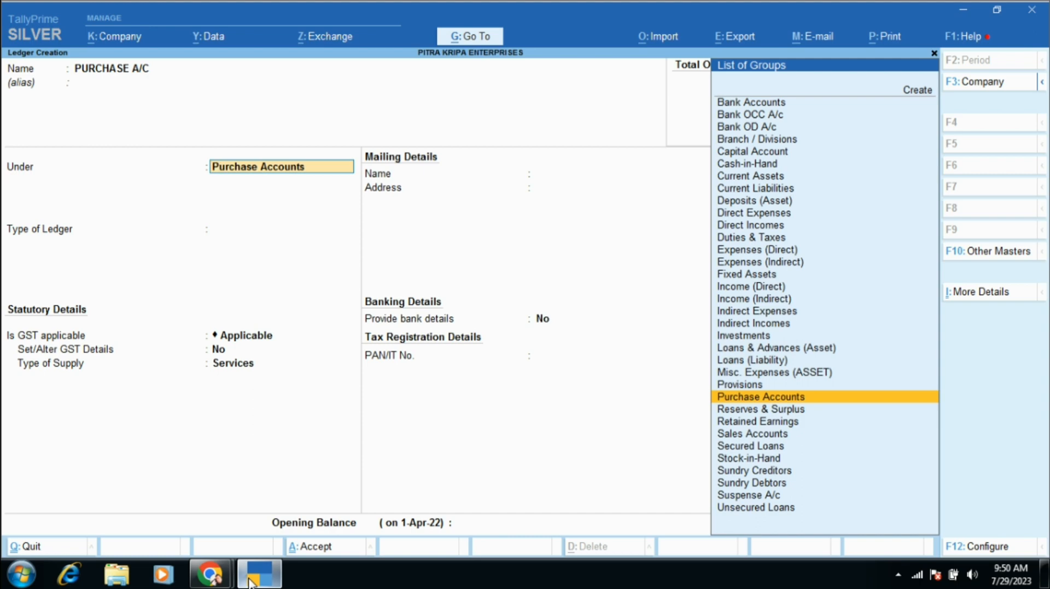
{"action": "key", "text": "Return"}
{"action": "key", "text": "Return"}
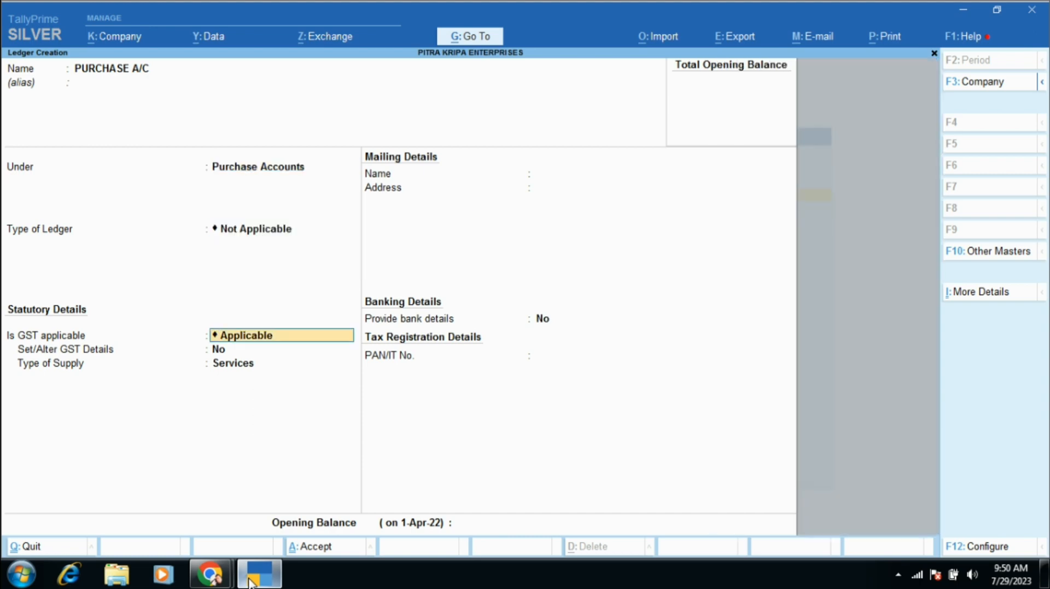
Step: Set GST to Not Applicable for the PURCHASE A/C ledger, leave bank details at No, and save the ledger
{"action": "type", "text": "N"}
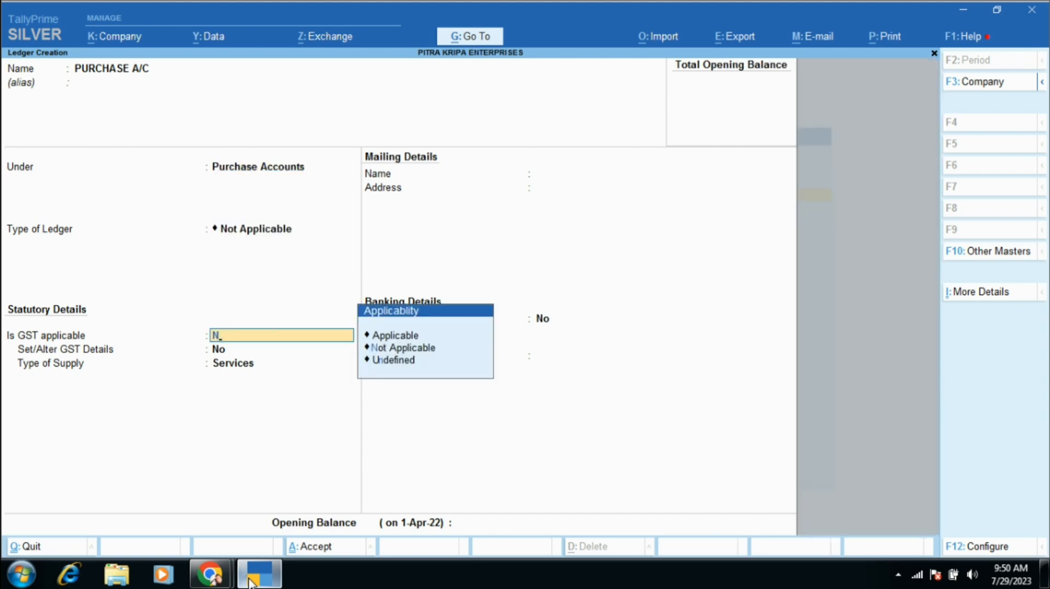
{"action": "key", "text": "Down"}
{"action": "key", "text": "Up"}
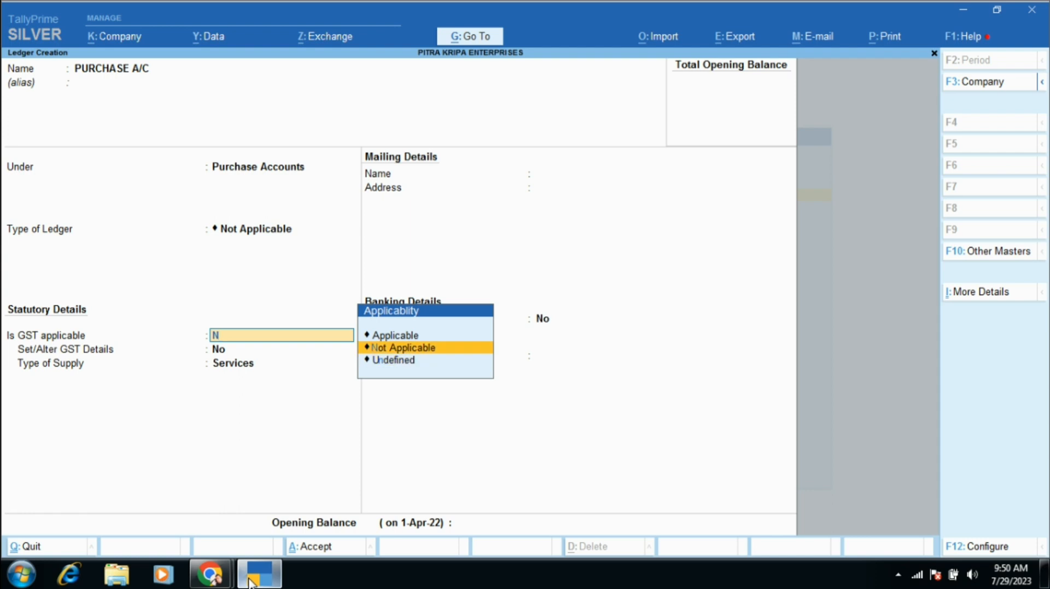
{"action": "key", "text": "Return"}
{"action": "key", "text": "Return"}
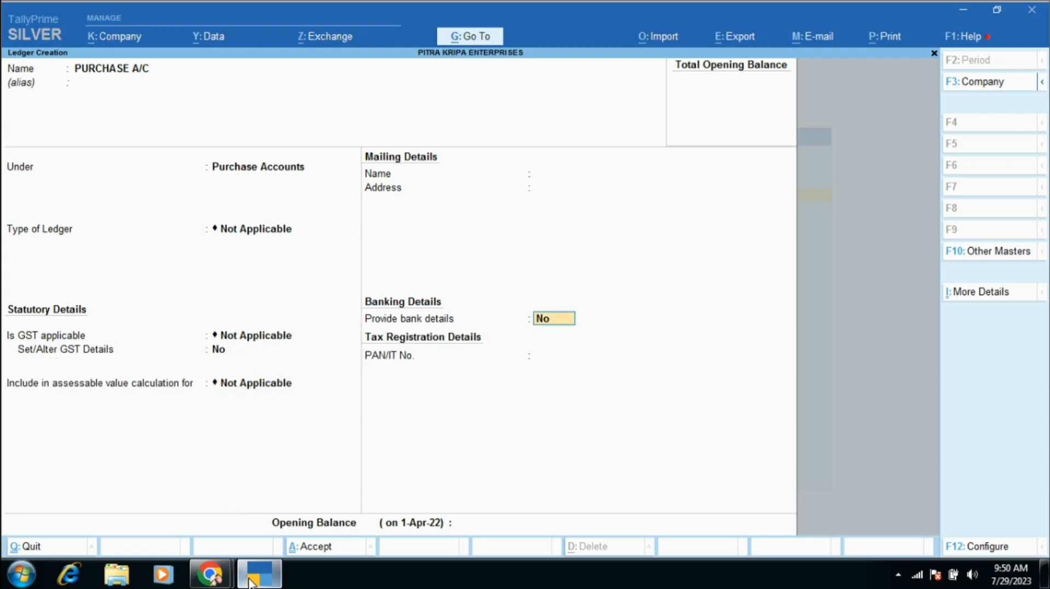
{"action": "key", "text": "Return"}
{"action": "key", "text": "Return"}
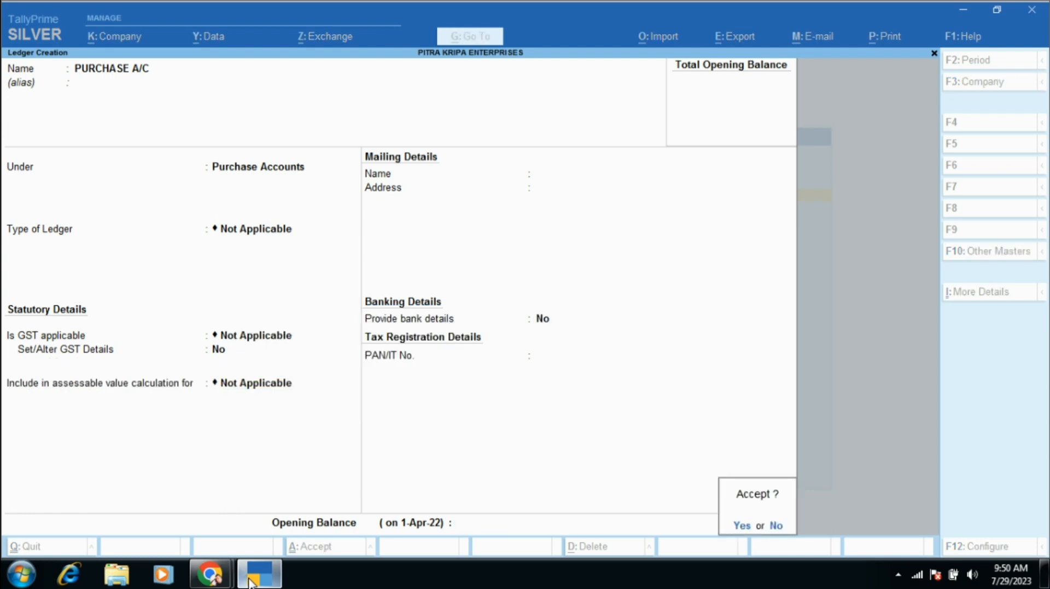
{"action": "key", "text": "Return"}
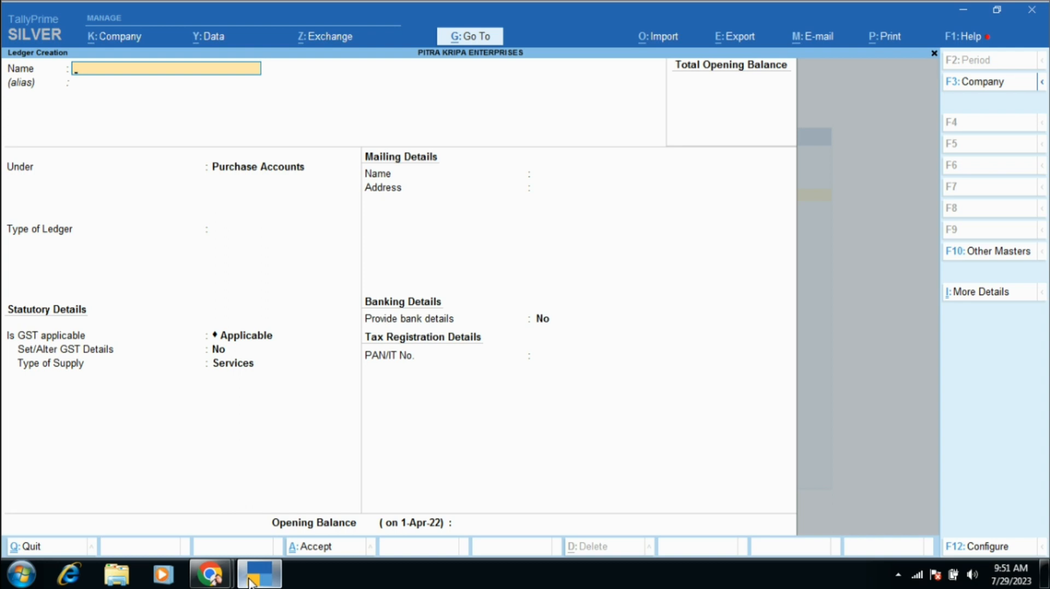
Step: Start another ledger named SHYAM TRADING COMPANY under Sundry Creditors, keeping bill-by-bill balances at Yes
{"action": "type", "text": "SHYAM TRADING"}
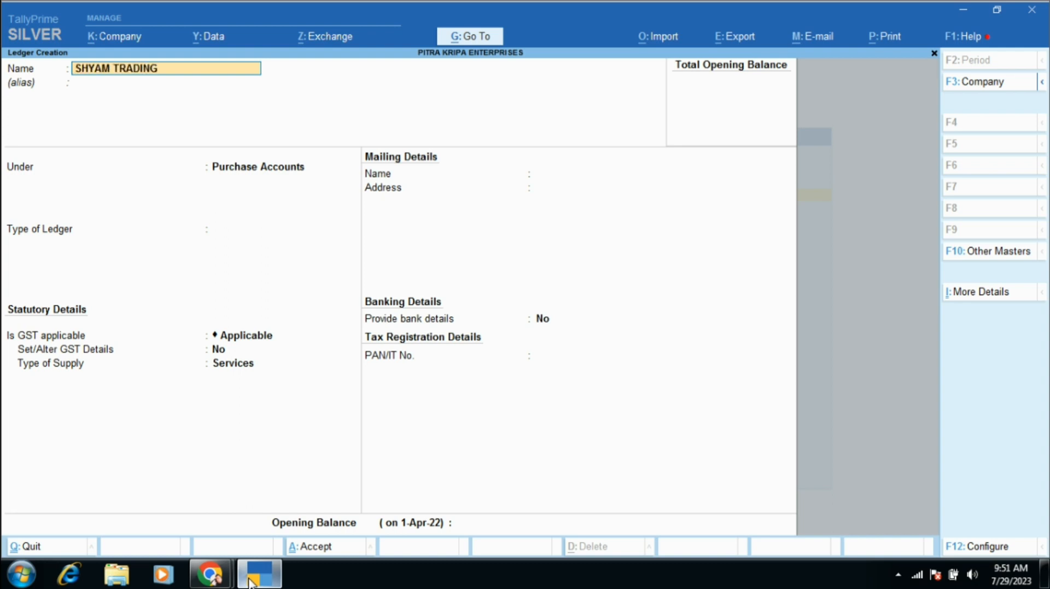
{"action": "type", "text": " COMPANY"}
{"action": "key", "text": "Return"}
{"action": "key", "text": "Return"}
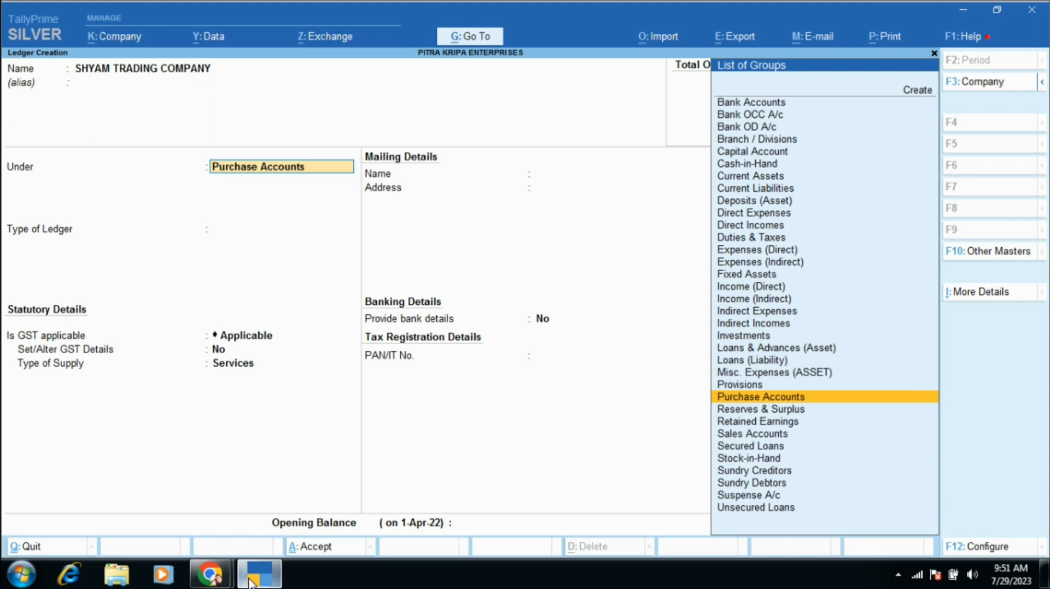
{"action": "type", "text": "SUN"}
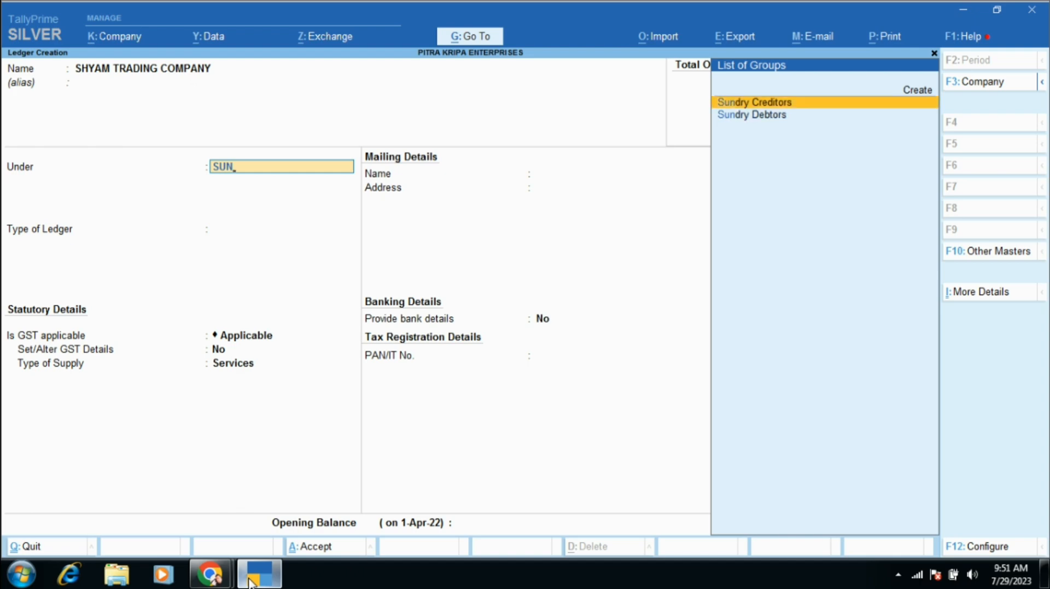
{"action": "key", "text": "Return"}
{"action": "key", "text": "Return"}
{"action": "key", "text": "Return"}
{"action": "key", "text": "Return"}
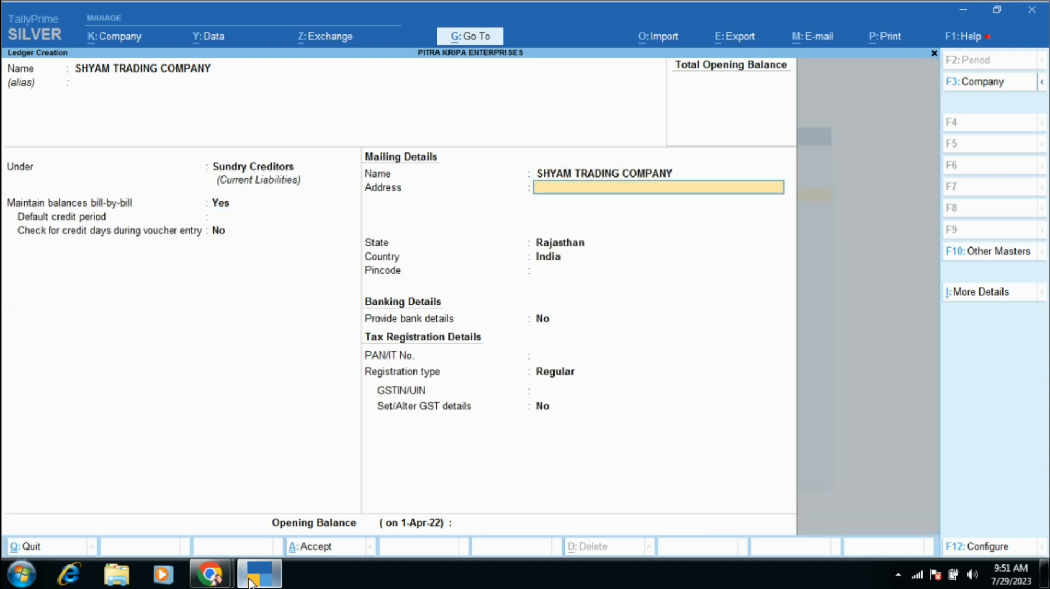
Step: Set the registration type of the SHYAM TRADING COMPANY ledger to Unregistered, keeping bank details at No
{"action": "key", "text": "Return"}
{"action": "key", "text": "Return"}
{"action": "key", "text": "Return"}
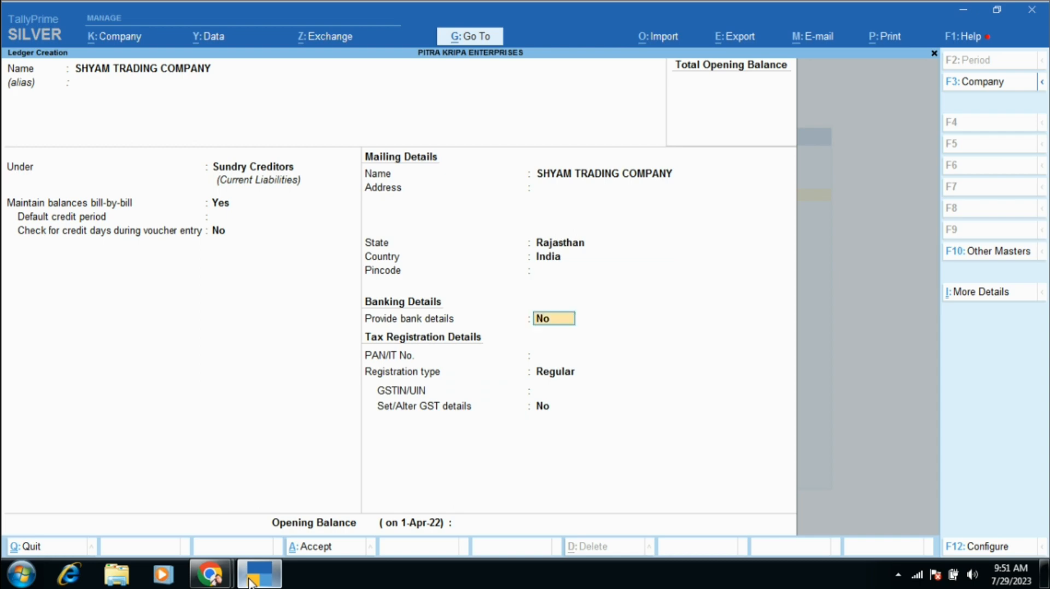
{"action": "key", "text": "Return"}
{"action": "key", "text": "Return"}
{"action": "type", "text": "U"}
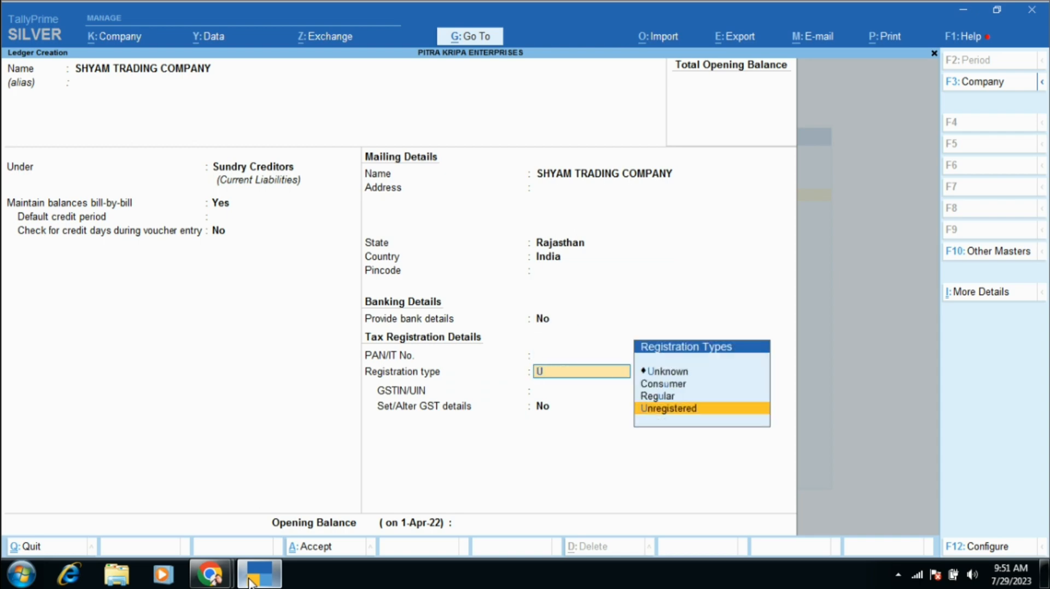
{"action": "key", "text": "Return"}
Step: Return to the creditor's mailing details and fill in the first line of the company's street address
{"action": "key", "text": "shift+Tab"}
{"action": "key", "text": "Up"}
{"action": "key", "text": "Up"}
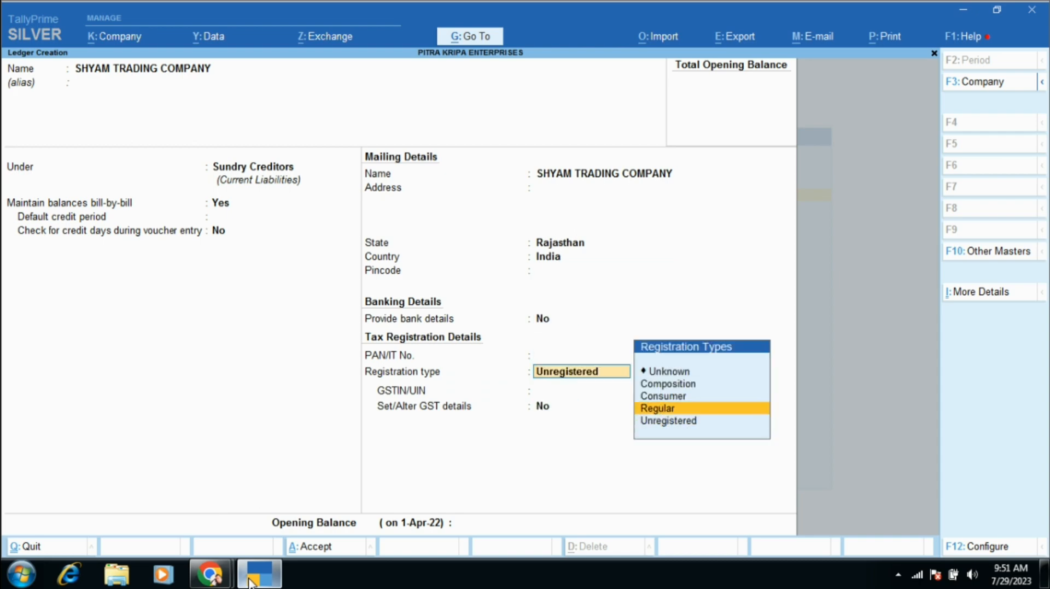
{"action": "key", "text": "shift+Tab"}
{"action": "key", "text": "shift+Tab"}
{"action": "key", "text": "shift+Tab"}
{"action": "key", "text": "shift+Tab"}
{"action": "key", "text": "shift+Tab"}
{"action": "key", "text": "shift+Tab"}
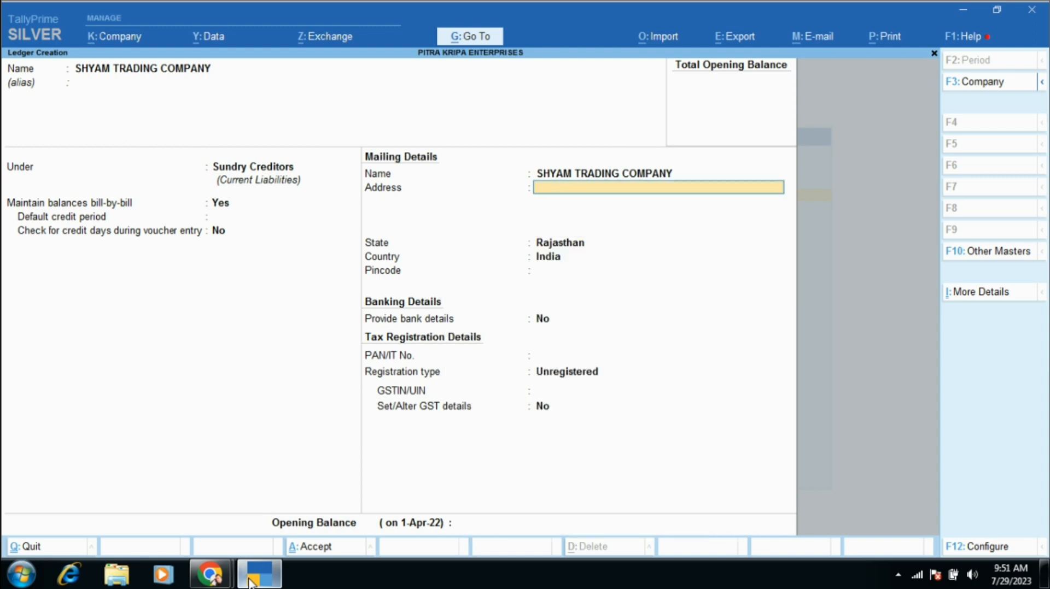
{"action": "type", "text": "ROAD NO. 14 VKI"}
{"action": "key", "text": "Return"}
{"action": "key", "text": "Return"}
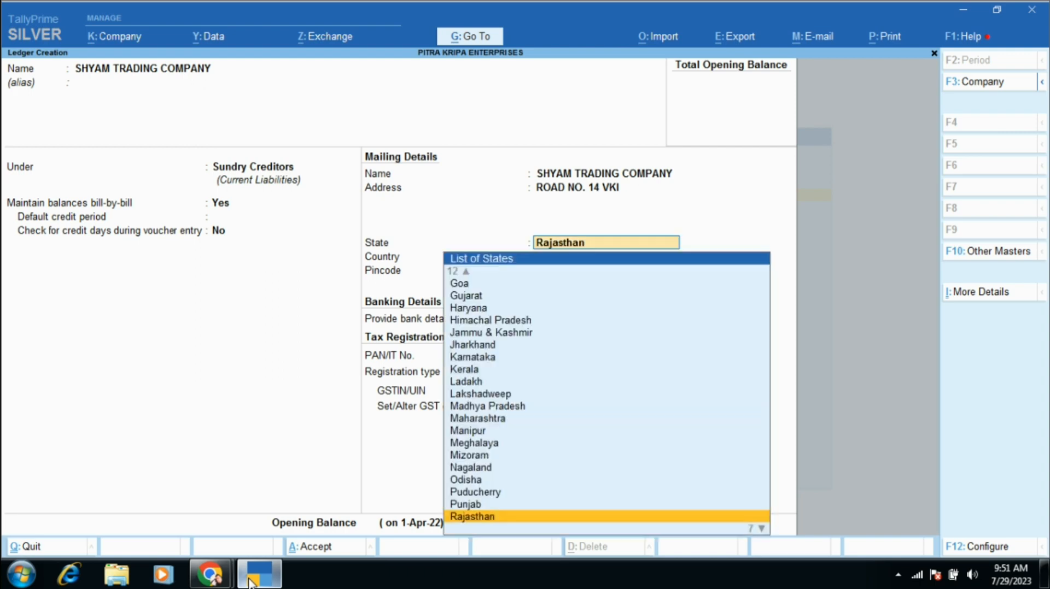
Step: Add the city as the second address line of the creditor and set the state to Rajasthan
{"action": "type", "text": "\\"}
{"action": "key", "text": "BackSpace"}
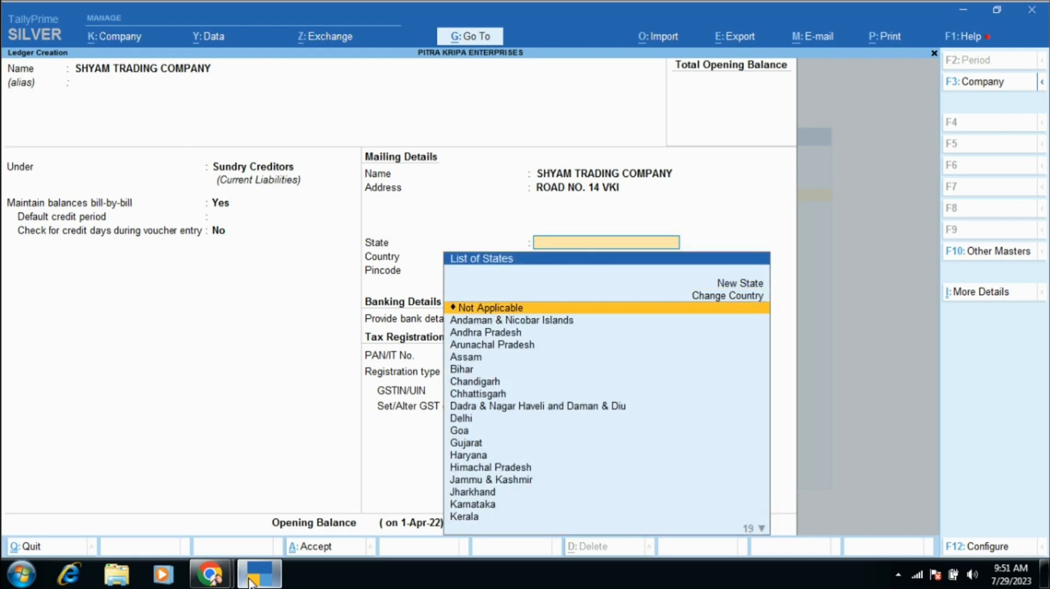
{"action": "key", "text": "BackSpace"}
{"action": "key", "text": "Return"}
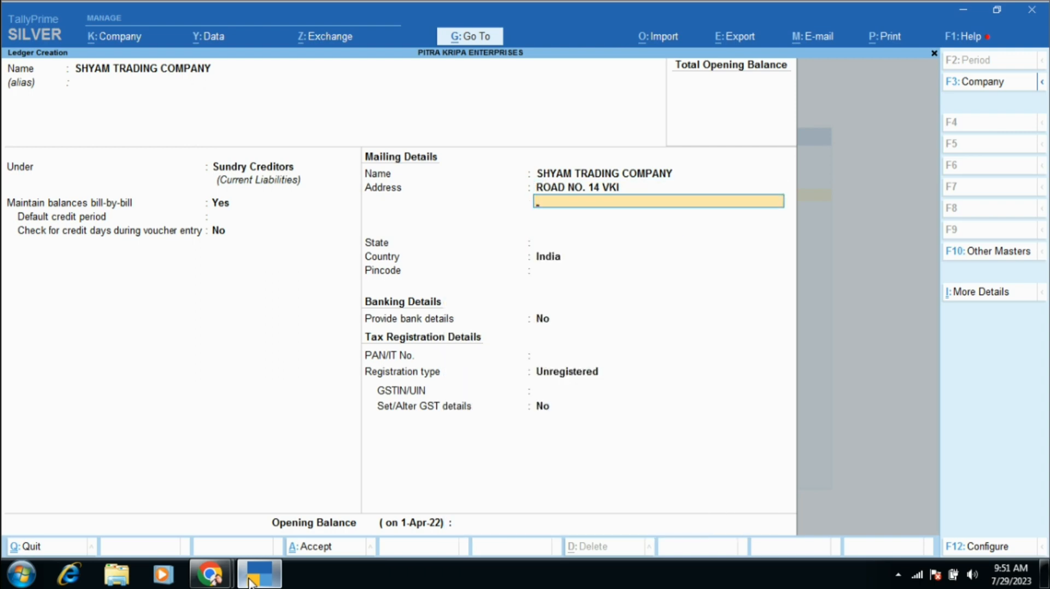
{"action": "type", "text": "JAIPUR"}
{"action": "key", "text": "Return"}
{"action": "key", "text": "Return"}
{"action": "key", "text": "Return"}
{"action": "key", "text": "Return"}
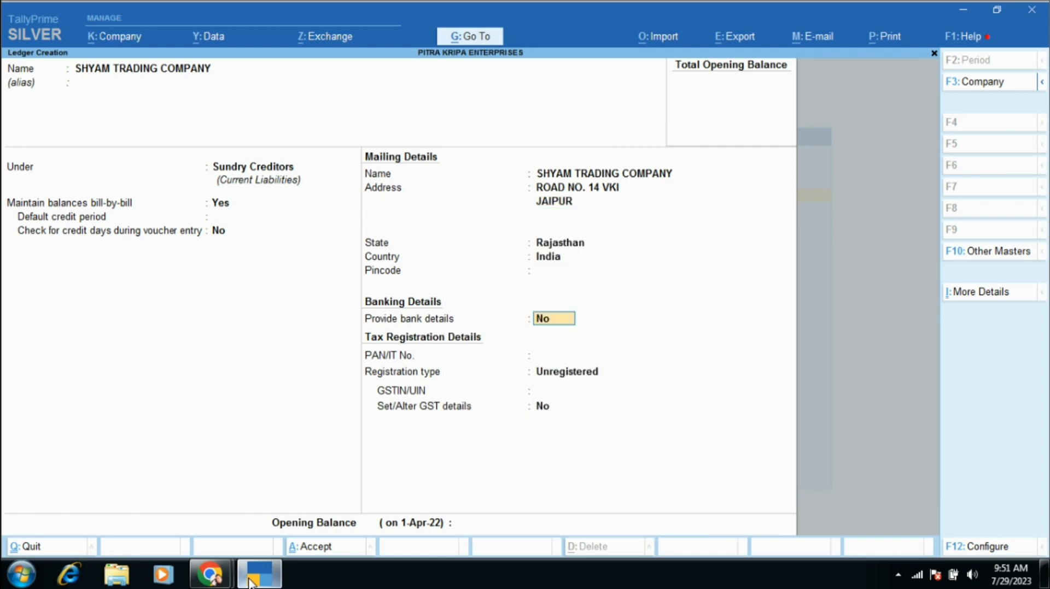
Step: Keep the Unregistered type and Set/Alter GST details at No, and save the SHYAM TRADING COMPANY ledger
{"action": "key", "text": "Return"}
{"action": "key", "text": "Return"}
{"action": "key", "text": "Return"}
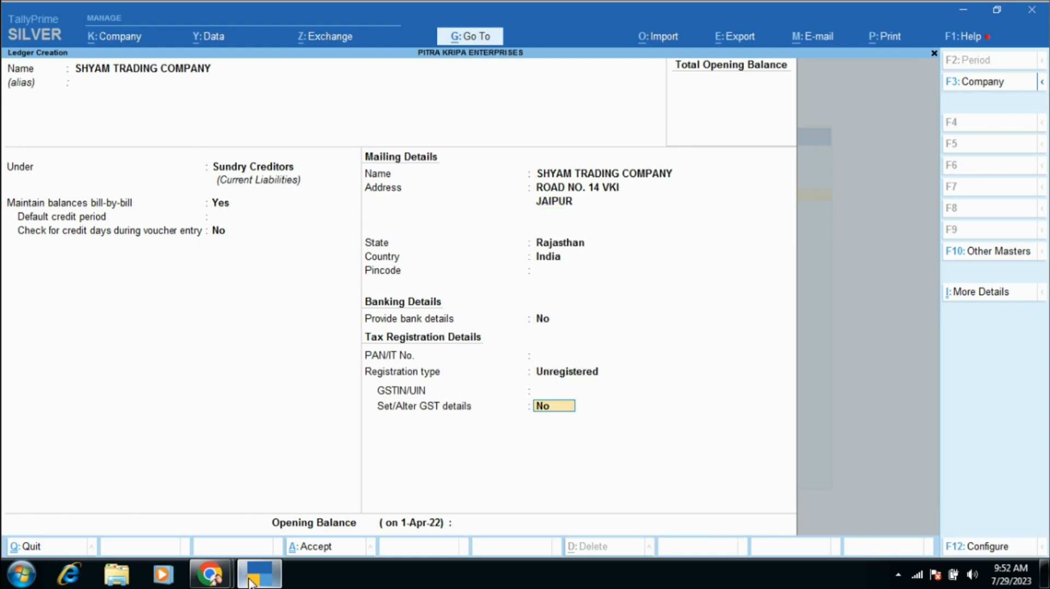
{"action": "key", "text": "Return"}
{"action": "key", "text": "Return"}
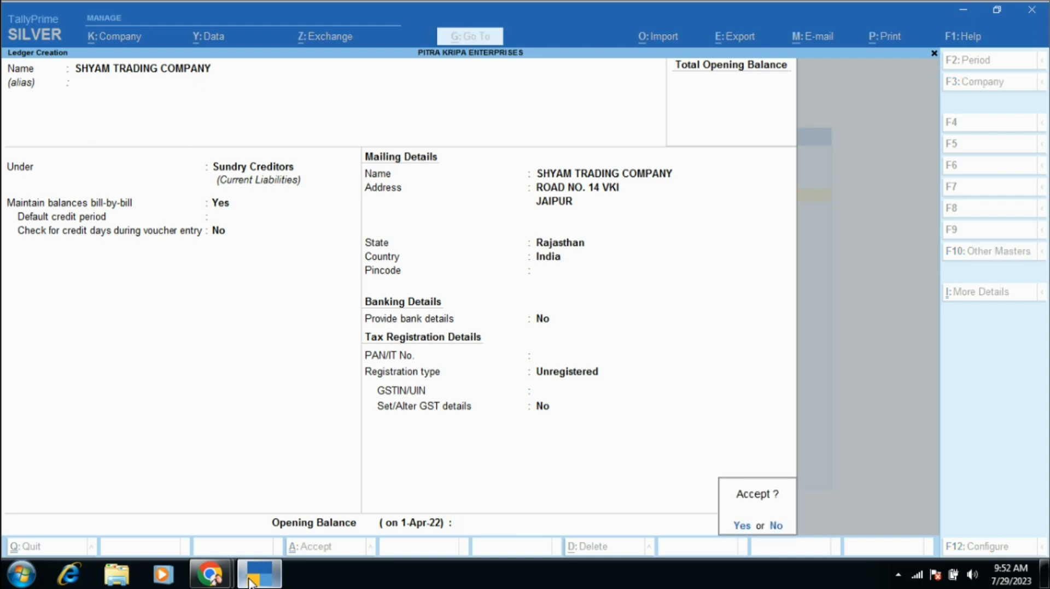
{"action": "key", "text": "Return"}
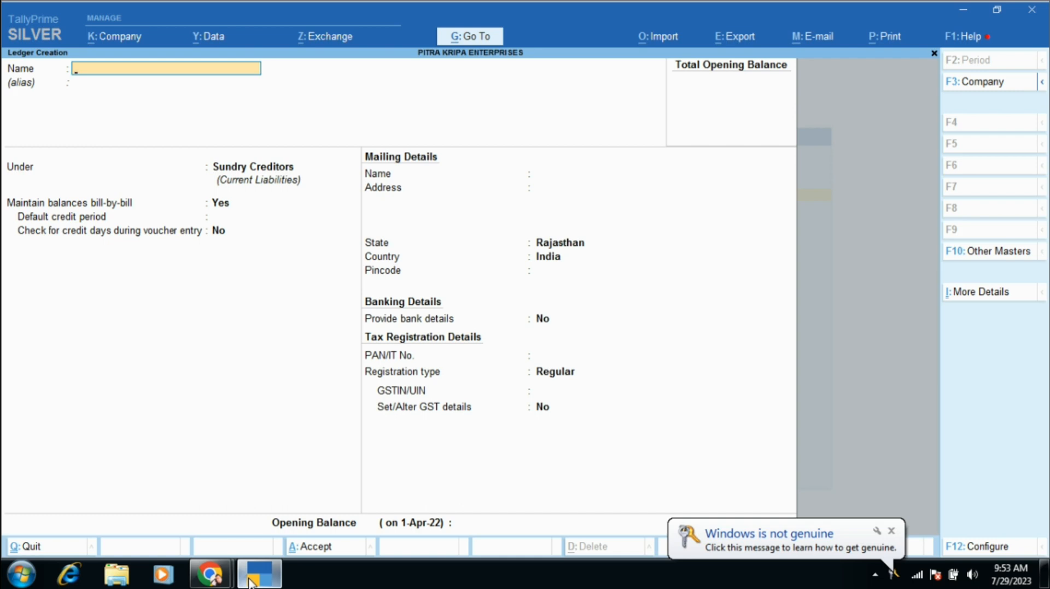
Step: Name the next new ledger ELECTRICITY EXP. and leave its alias empty
{"action": "type", "text": "ELCE"}
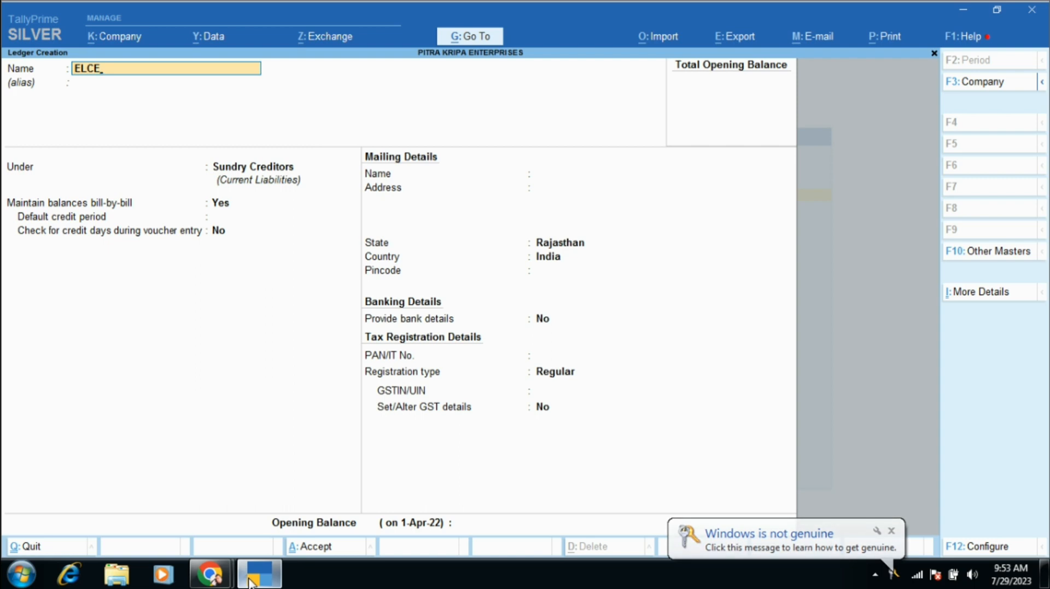
{"action": "key", "text": "BackSpace"}
{"action": "key", "text": "BackSpace"}
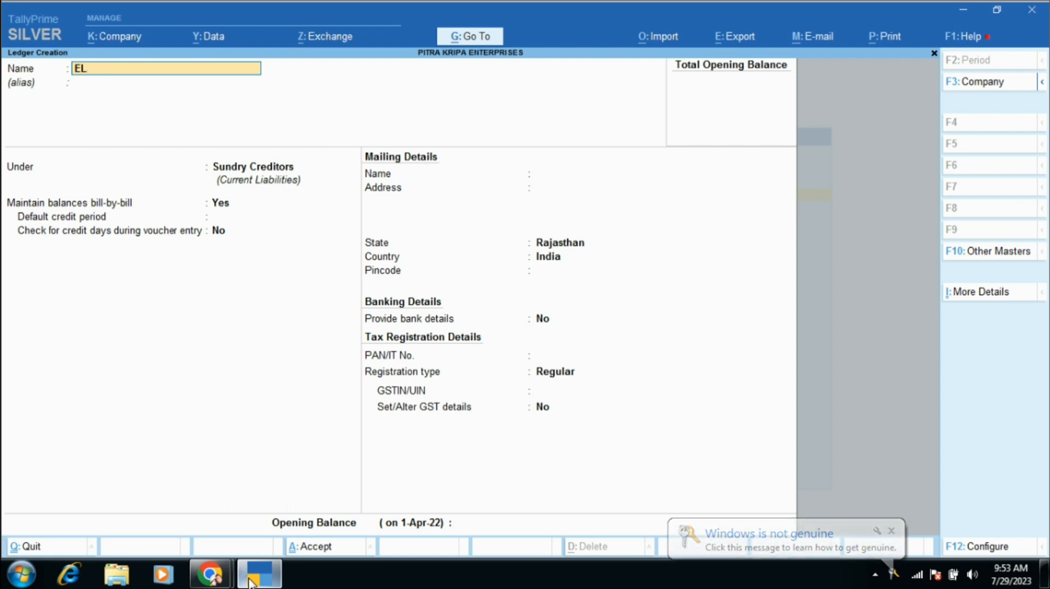
{"action": "type", "text": "ECTRICI"}
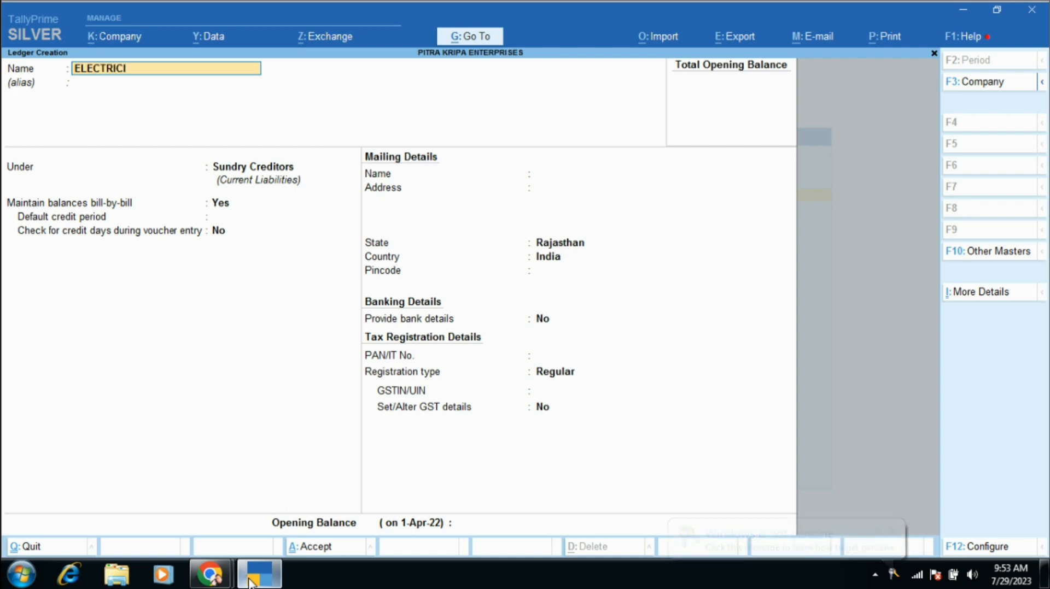
{"action": "type", "text": "TY"}
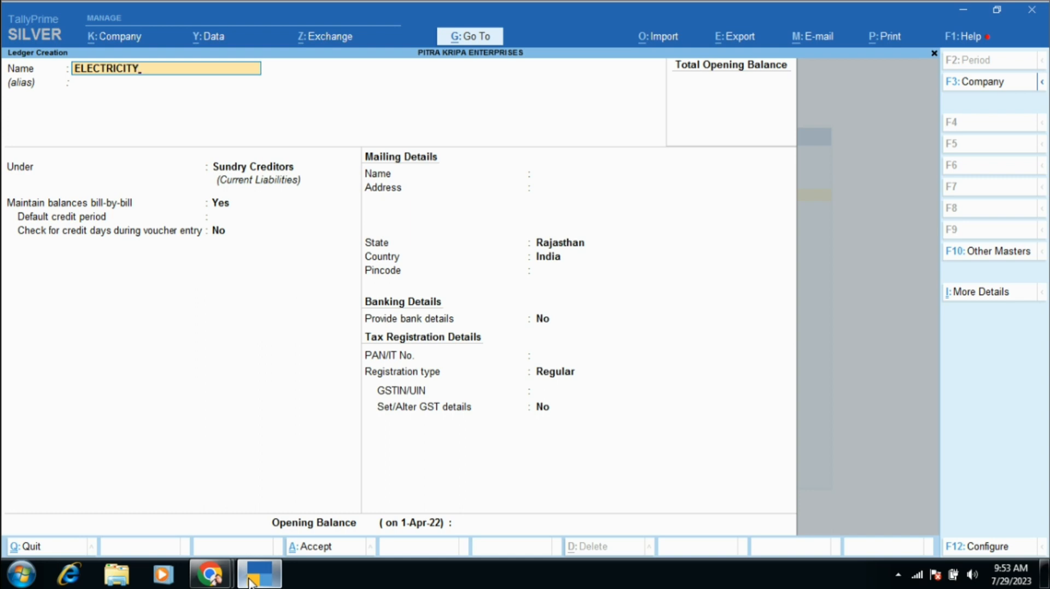
{"action": "type", "text": " EXP."}
{"action": "key", "text": "Return"}
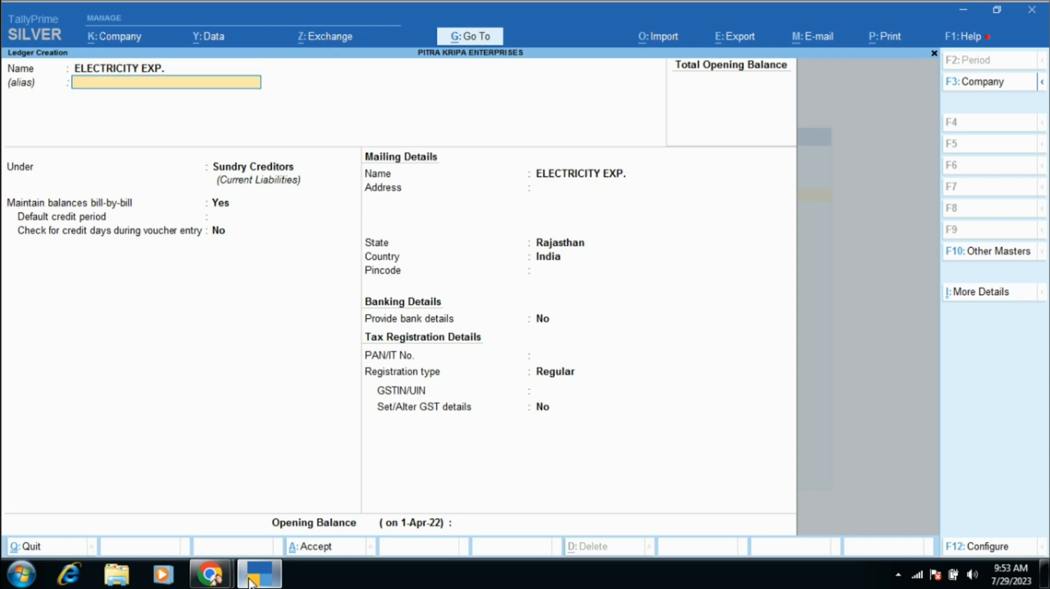
{"action": "key", "text": "Return"}
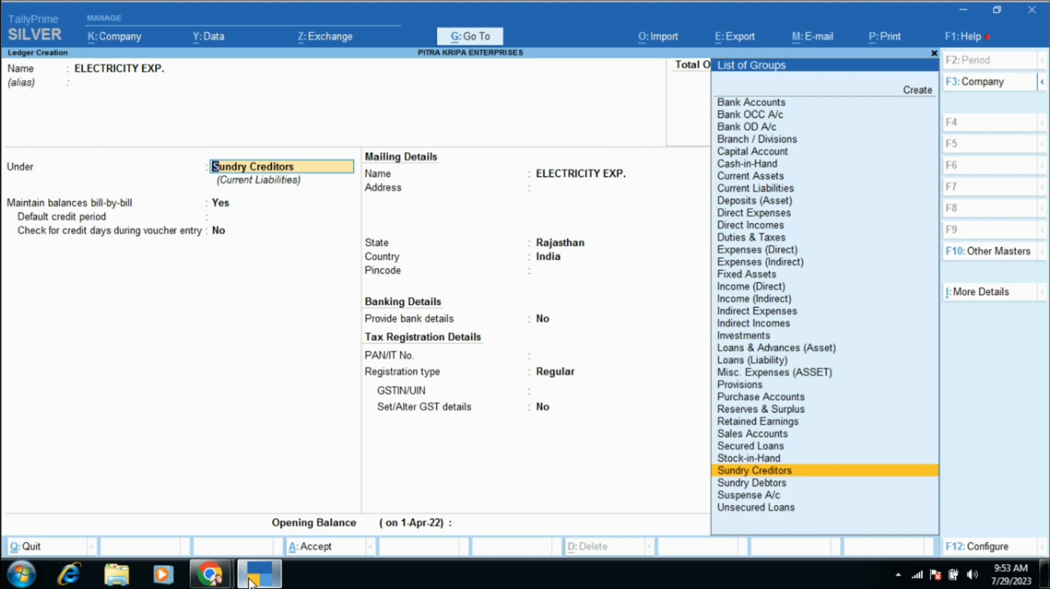
Step: Place the ELECTRICITY EXP. ledger under the Indirect Expenses group, with the ledger type Not Applicable
{"action": "type", "text": "IND"}
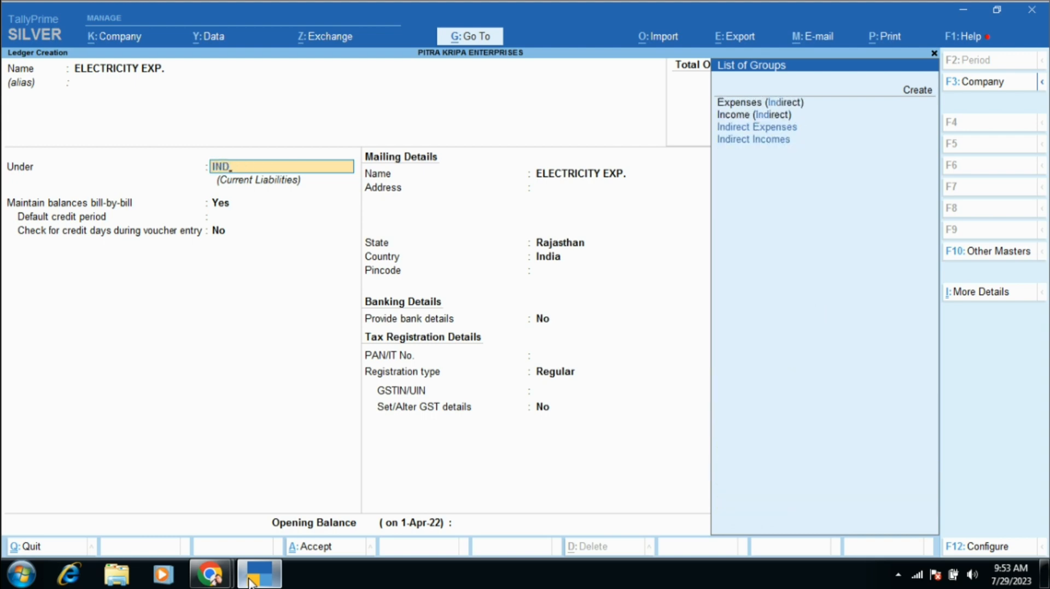
{"action": "key", "text": "Down"}
{"action": "key", "text": "Down"}
{"action": "key", "text": "Down"}
{"action": "key", "text": "Down"}
{"action": "key", "text": "Up"}
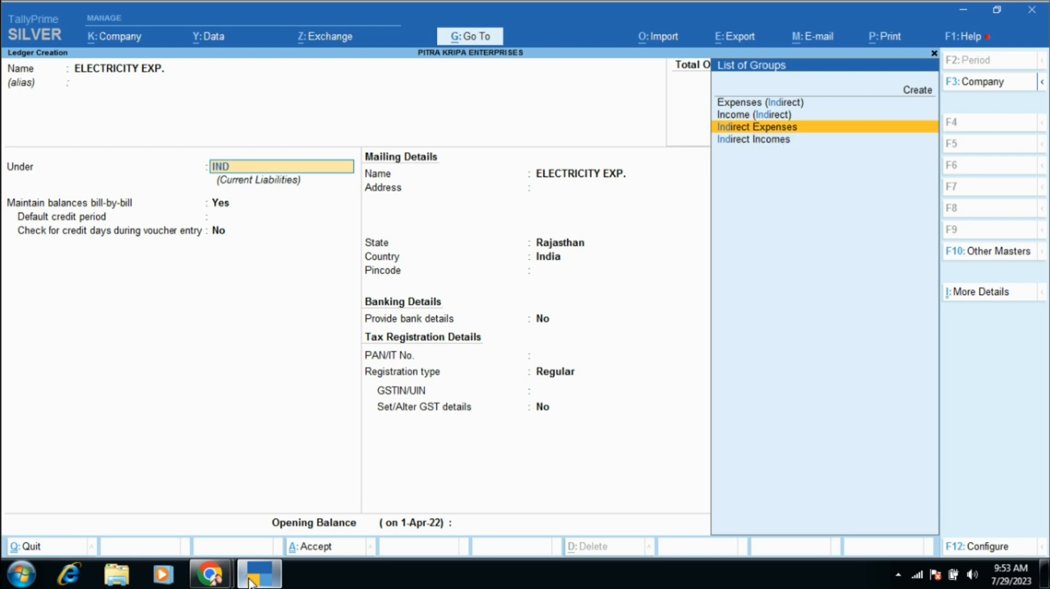
{"action": "key", "text": "Return"}
{"action": "key", "text": "Return"}
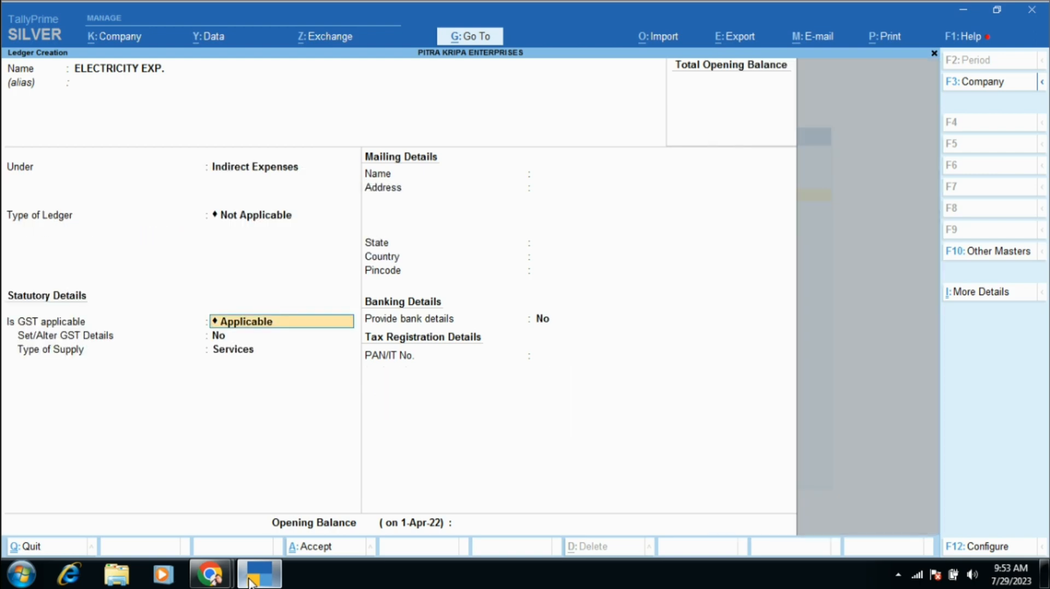
Step: Set GST applicability and assessable value inclusion to Not Applicable, and save the ELECTRICITY EXP. ledger without an opening balance
{"action": "type", "text": "N"}
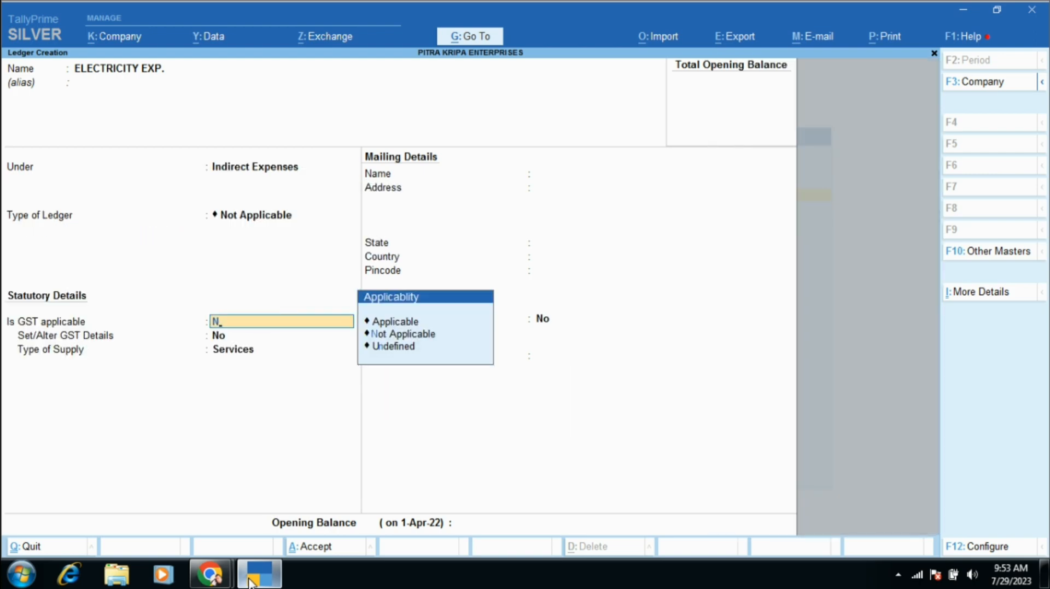
{"action": "key", "text": "Return"}
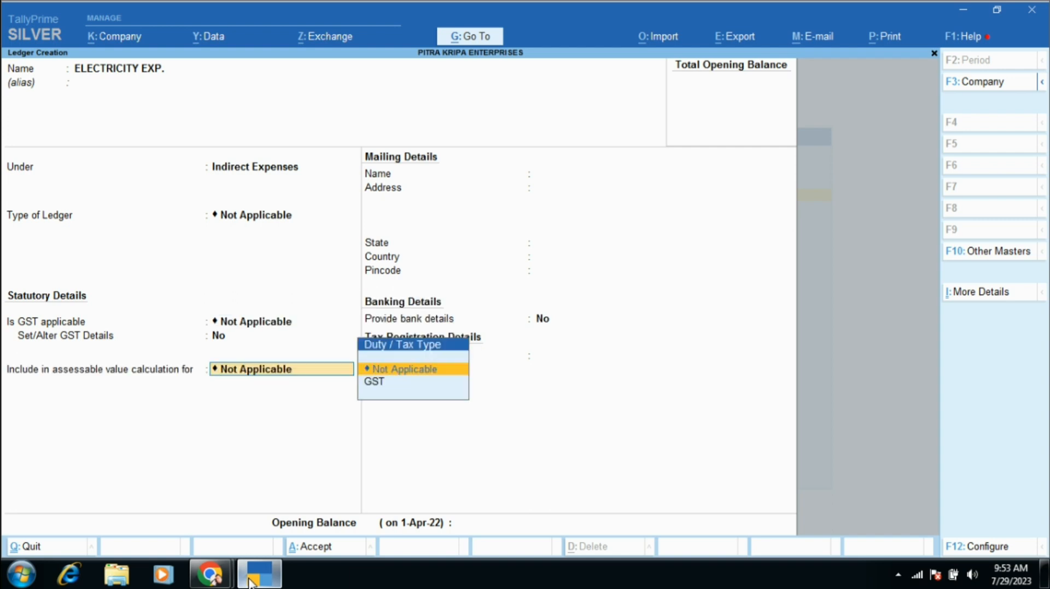
{"action": "key", "text": "Return"}
{"action": "key", "text": "Return"}
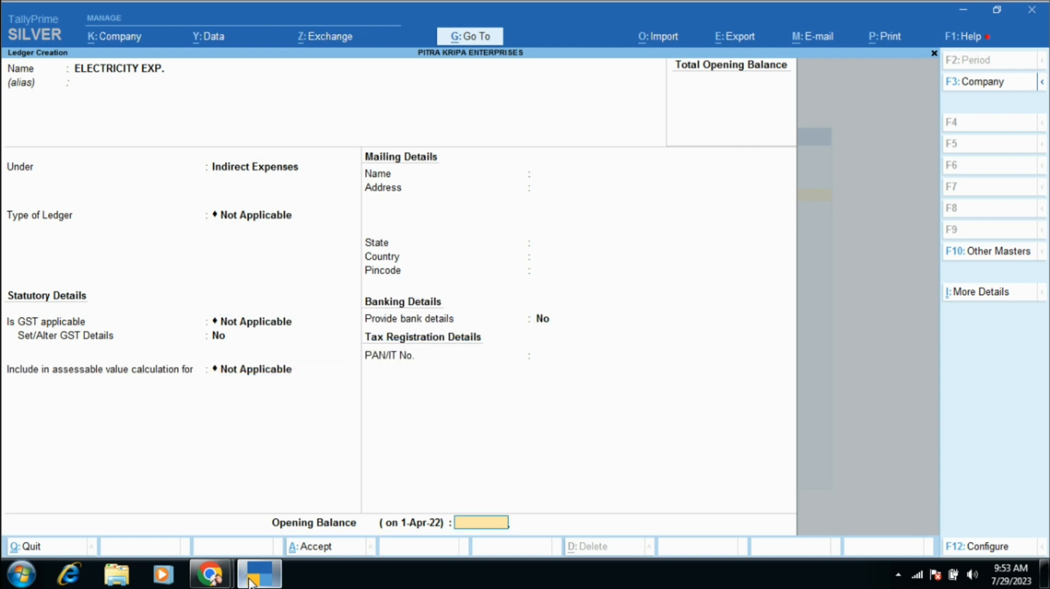
{"action": "key", "text": "Return"}
{"action": "key", "text": "Return"}
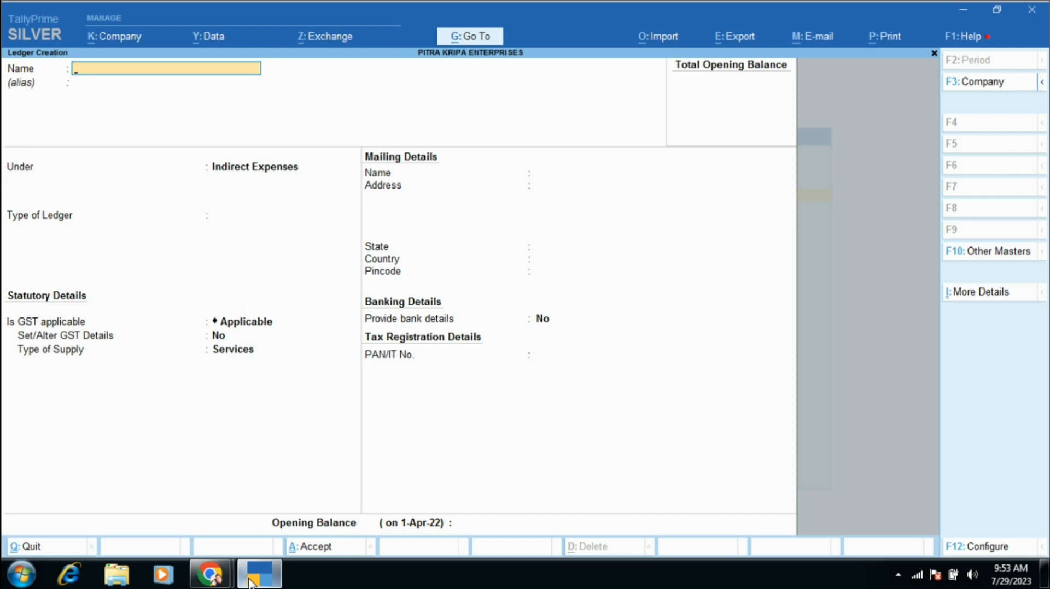
Step: Name the next new ledger SBI A/C without an alias, and place it under the Bank Accounts group with the default account holder
{"action": "type", "text": "SBI A/C"}
{"action": "key", "text": "Return"}
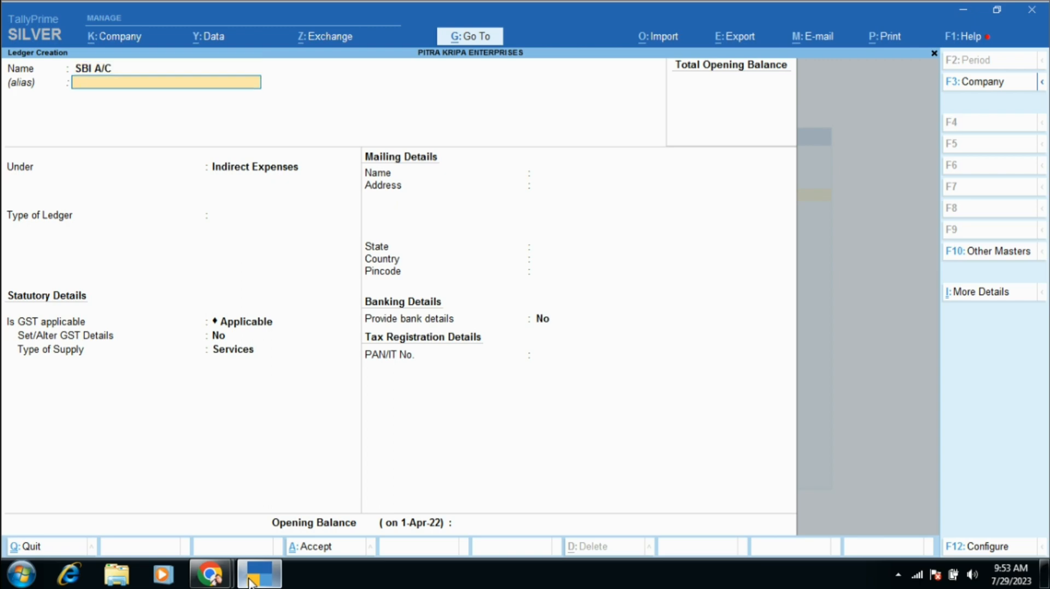
{"action": "key", "text": "Return"}
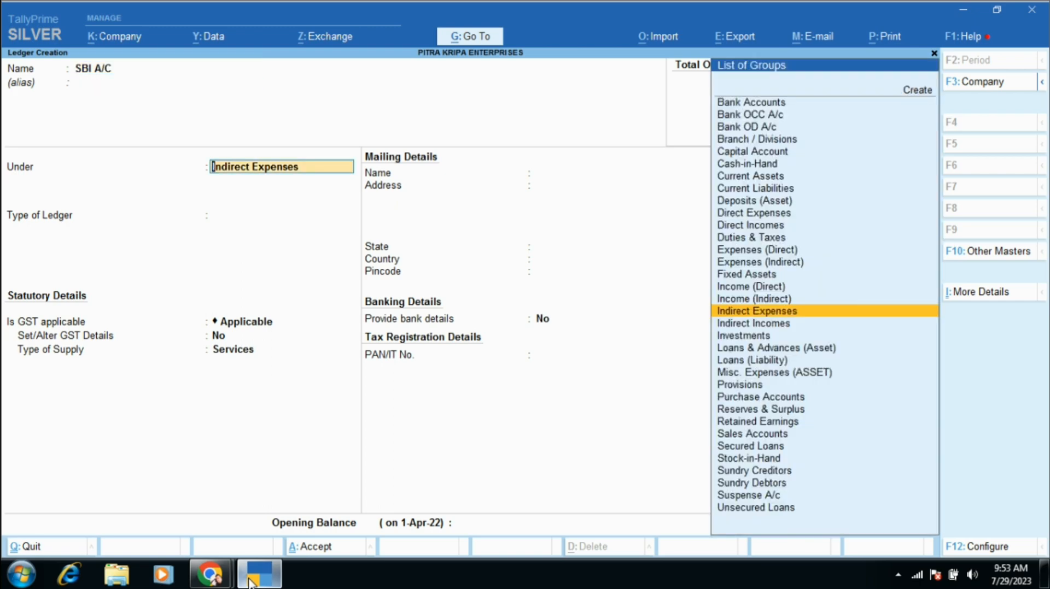
{"action": "type", "text": "B"}
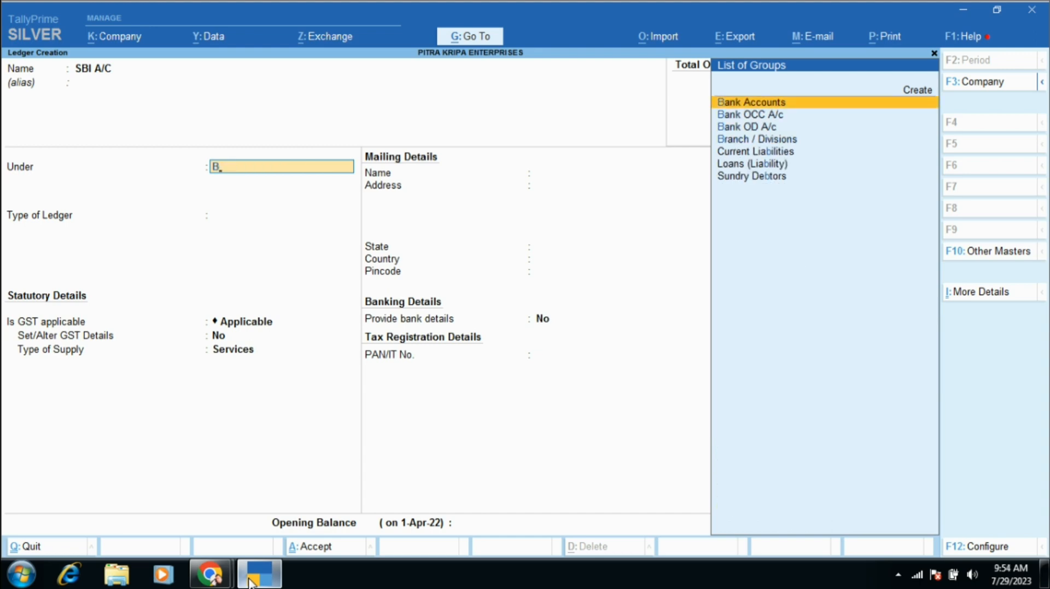
{"action": "key", "text": "Down"}
{"action": "key", "text": "Up"}
{"action": "key", "text": "Return"}
{"action": "key", "text": "Return"}
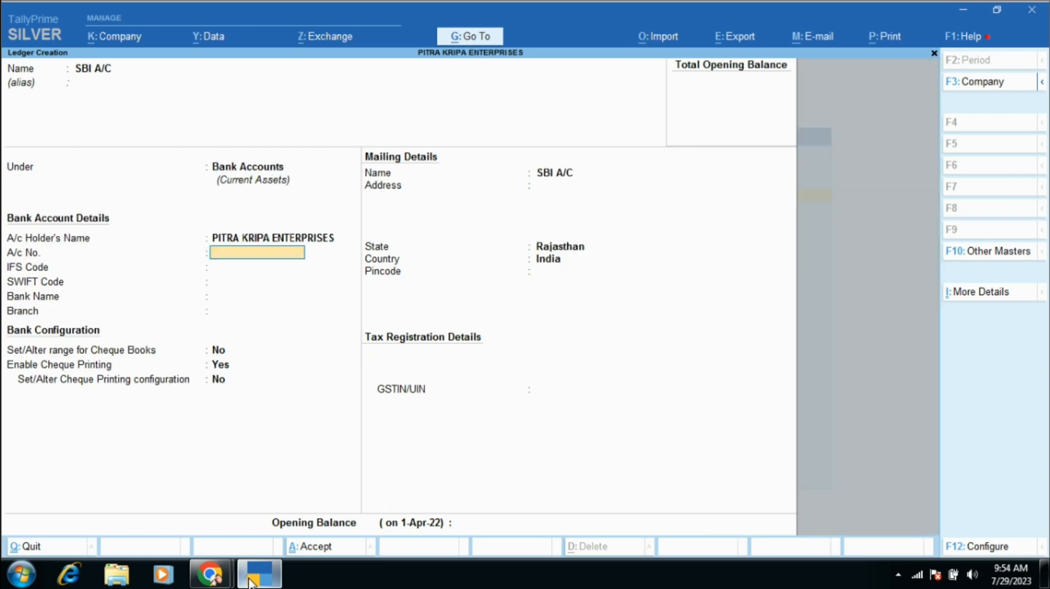
Step: Leave the account number, IFS code and SWIFT code blank, and choose AB Bank Ltd (Bangladesh) as the bank name
{"action": "key", "text": "Return"}
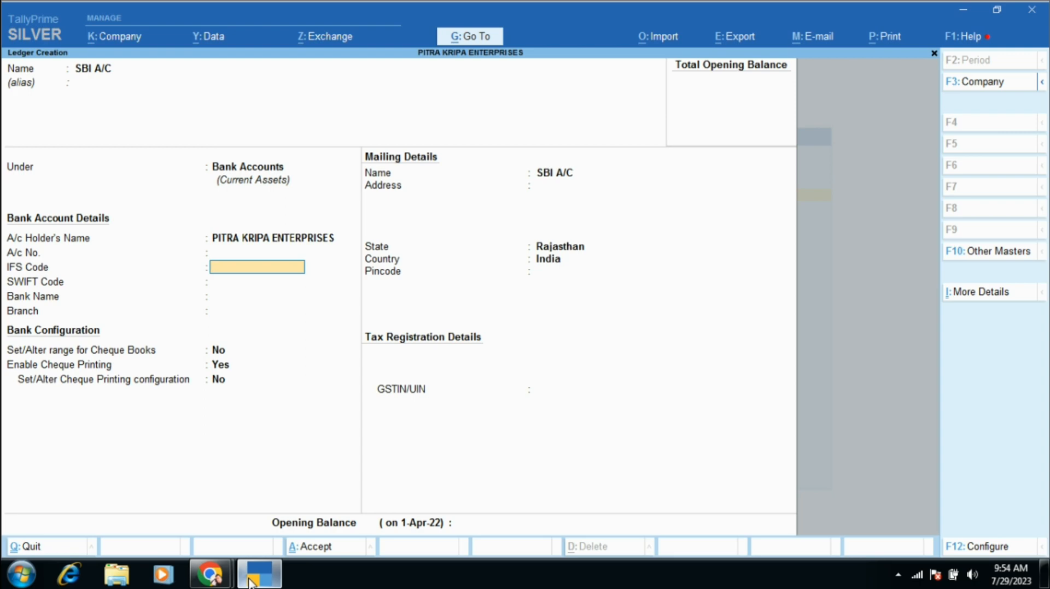
{"action": "key", "text": "BackSpace"}
{"action": "key", "text": "Return"}
{"action": "key", "text": "Return"}
{"action": "key", "text": "Return"}
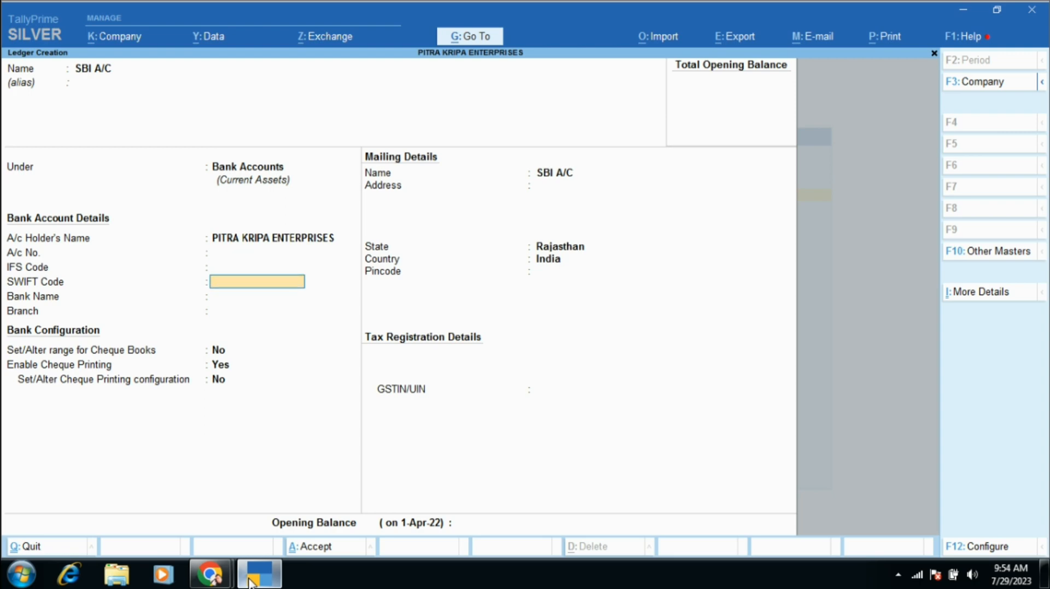
{"action": "key", "text": "Down"}
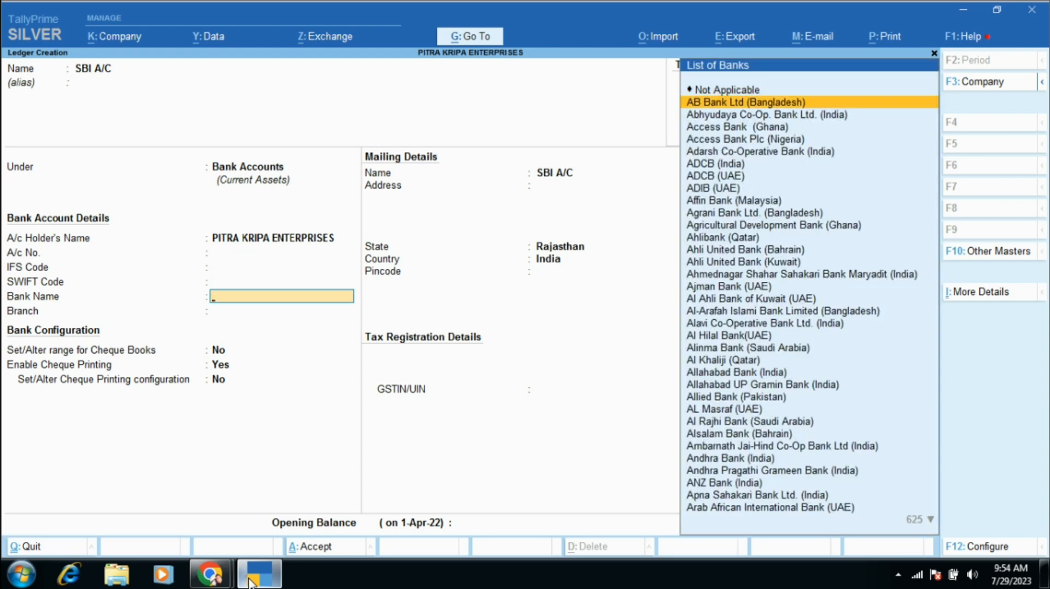
{"action": "key", "text": "Return"}
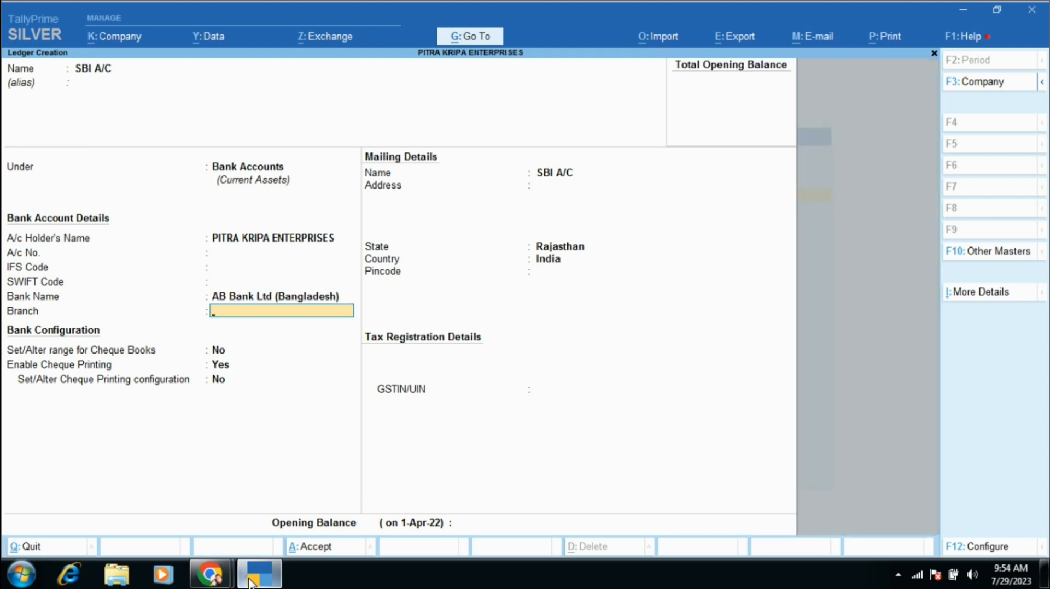
{"action": "key", "text": "BackSpace"}
{"action": "key", "text": "BackSpace"}
{"action": "key", "text": "BackSpace"}
{"action": "key", "text": "BackSpace"}
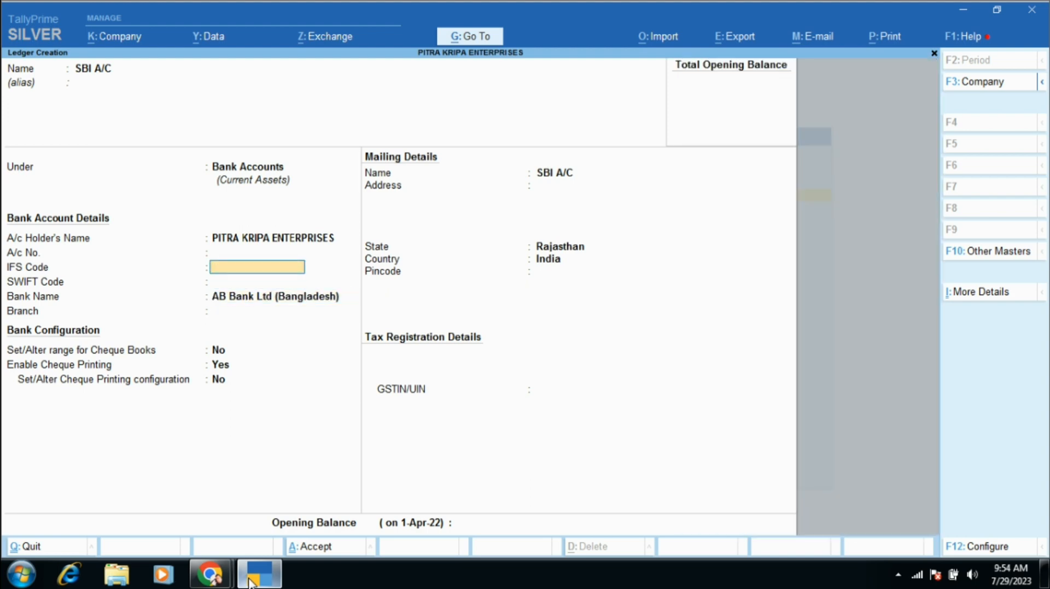
{"action": "key", "text": "Return"}
{"action": "key", "text": "Return"}
{"action": "key", "text": "Return"}
{"action": "key", "text": "Return"}
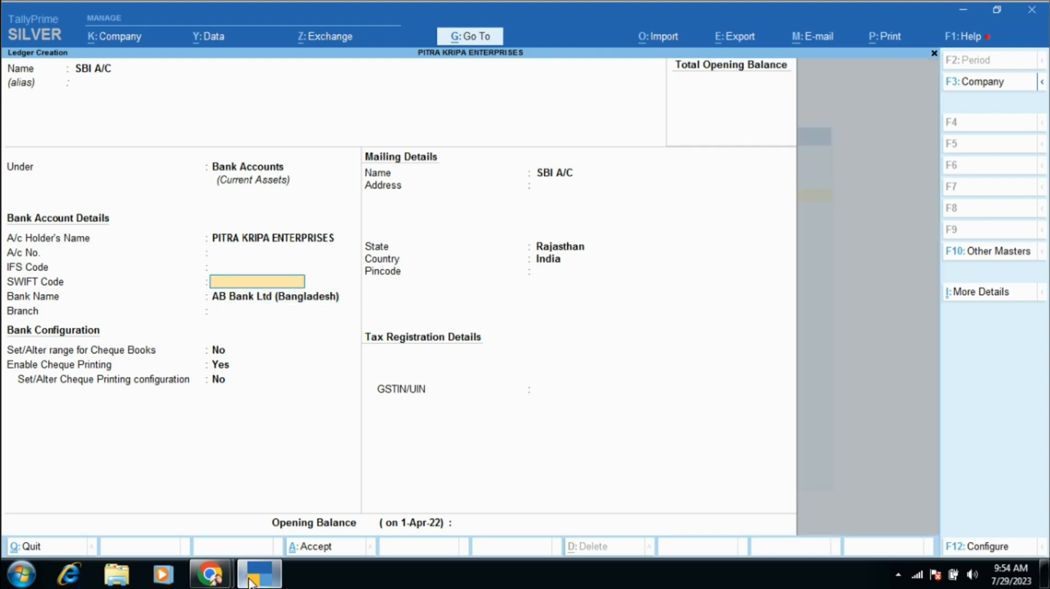
Step: Leave the branch blank and keep the default cheque book and cheque printing settings of the bank ledger
{"action": "key", "text": "Return"}
{"action": "key", "text": "Return"}
{"action": "key", "text": "Return"}
{"action": "key", "text": "Return"}
{"action": "key", "text": "Return"}
{"action": "key", "text": "Return"}
{"action": "key", "text": "Return"}
{"action": "key", "text": "Return"}
{"action": "key", "text": "Return"}
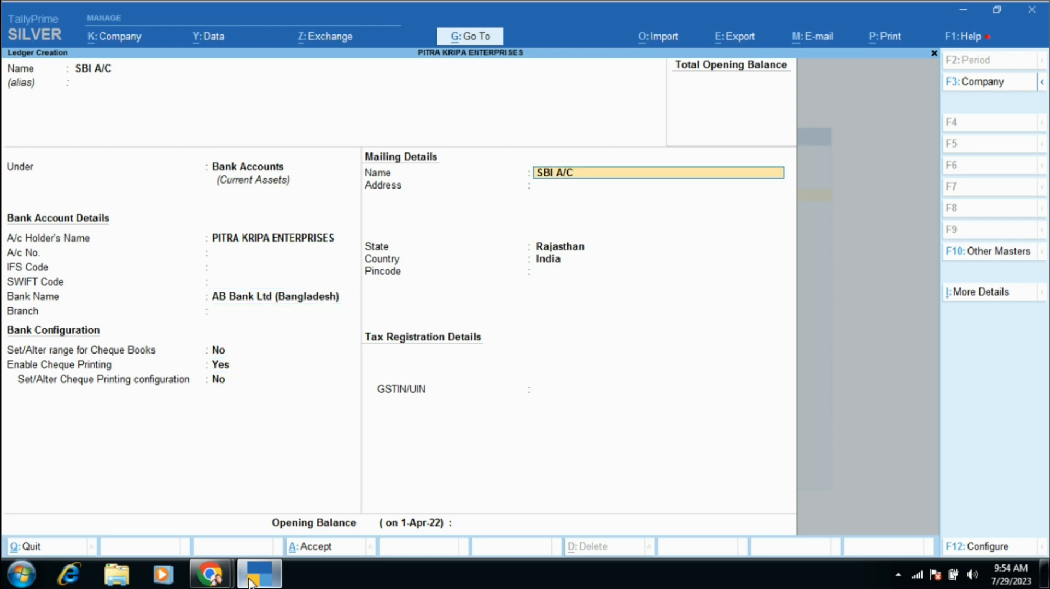
Step: Keep the default mailing details, leave the GSTIN/UIN and opening balance blank, and save the SBI A/C ledger
{"action": "key", "text": "Return"}
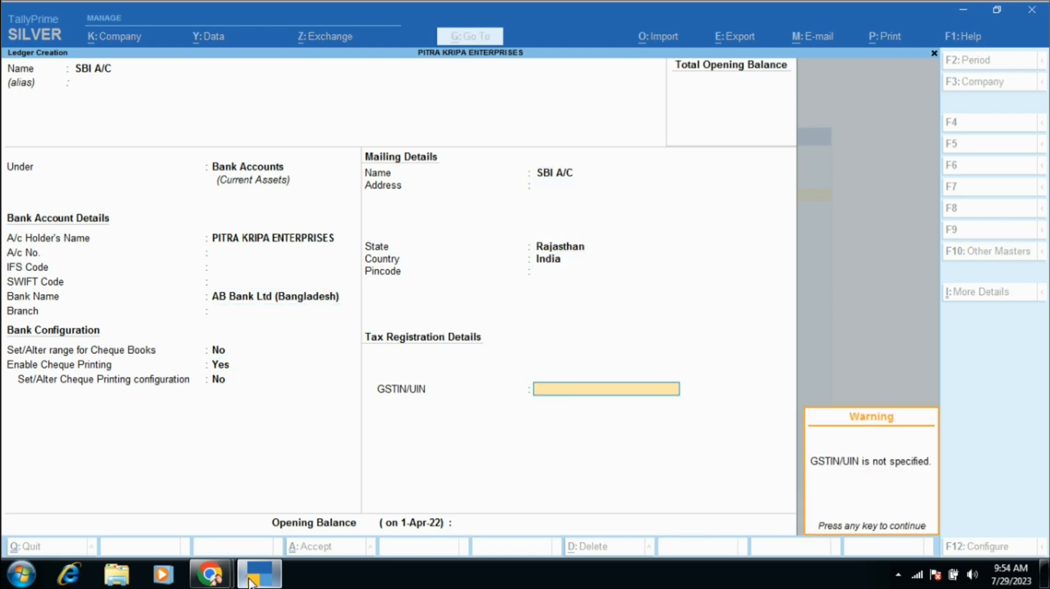
{"action": "key", "text": "Return"}
{"action": "key", "text": "Return"}
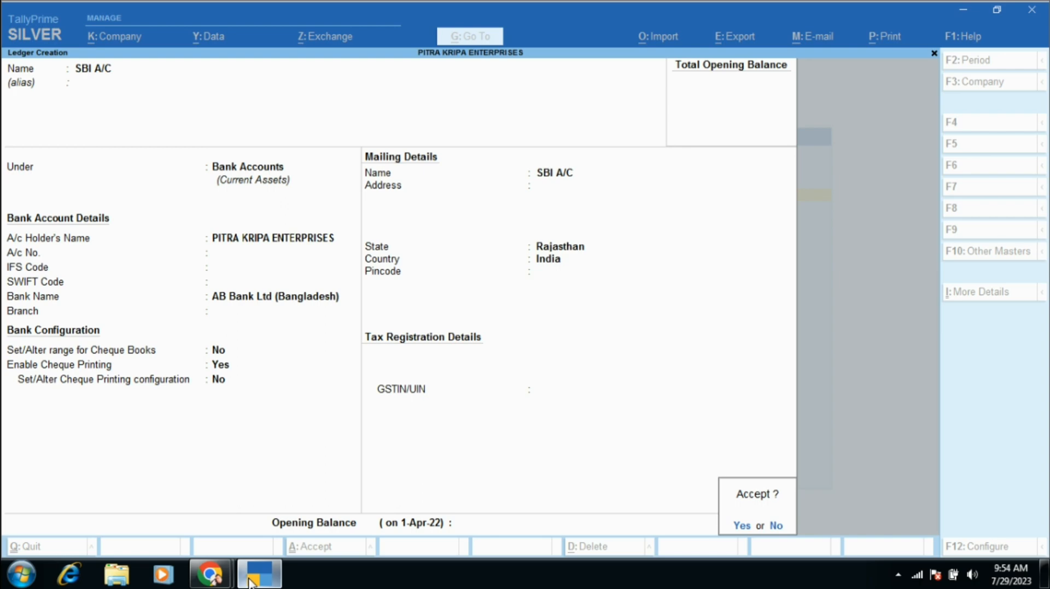
{"action": "key", "text": "Return"}
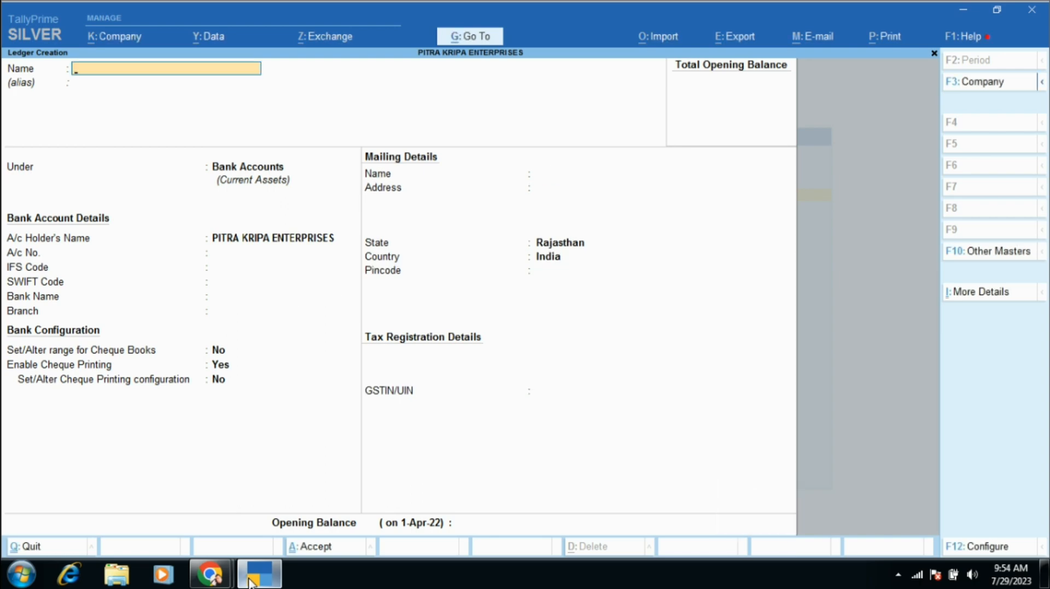
Step: Leave ledger creation and open the list of existing ledgers for alteration
{"action": "key", "text": "Escape"}
{"action": "key", "text": "Return"}
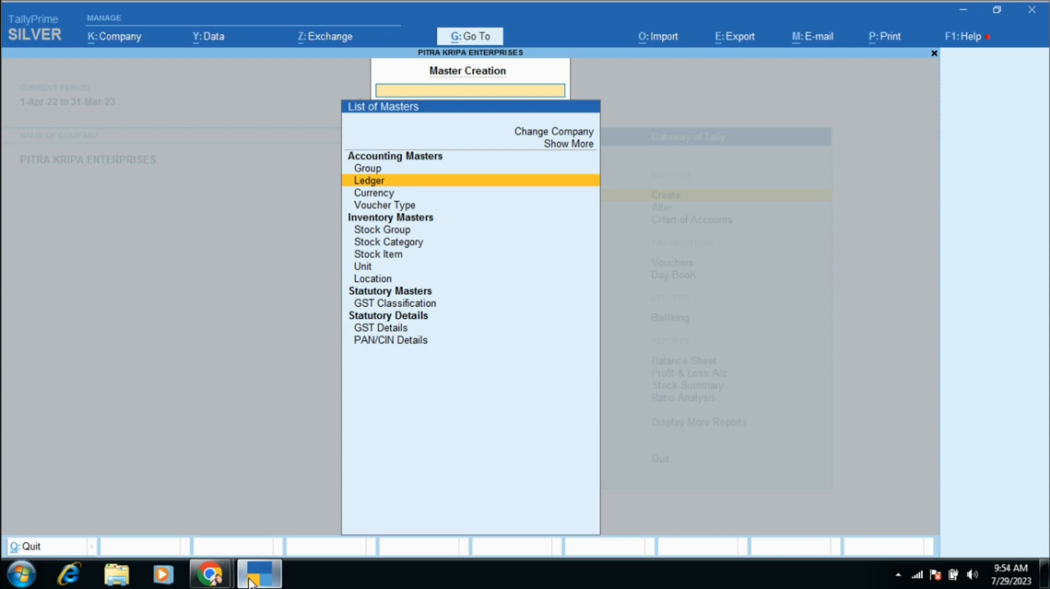
{"action": "key", "text": "Escape"}
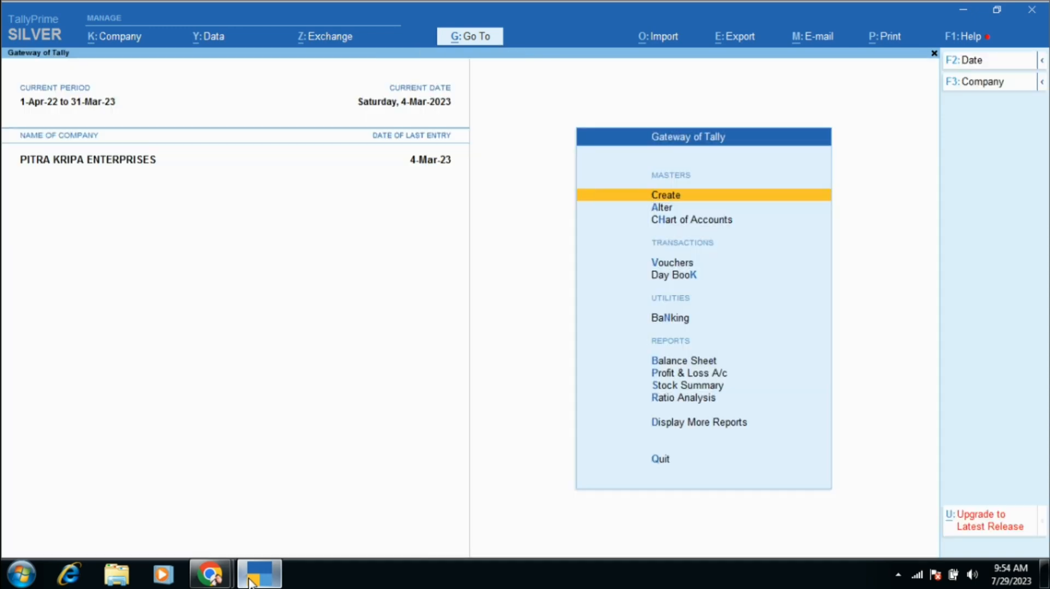
{"action": "key", "text": "Down"}
{"action": "key", "text": "Return"}
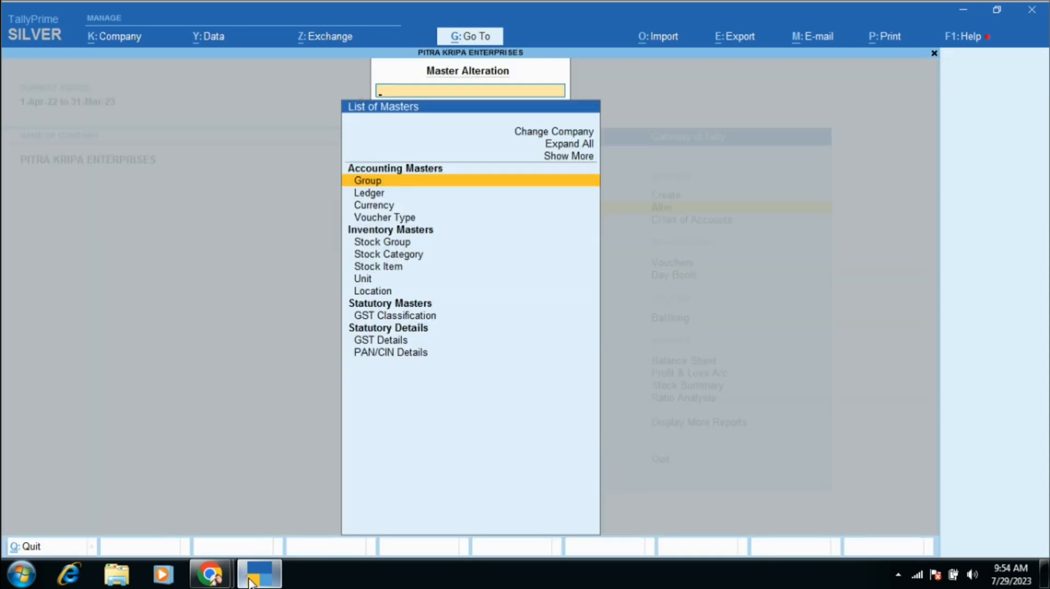
{"action": "key", "text": "Down"}
{"action": "key", "text": "Return"}
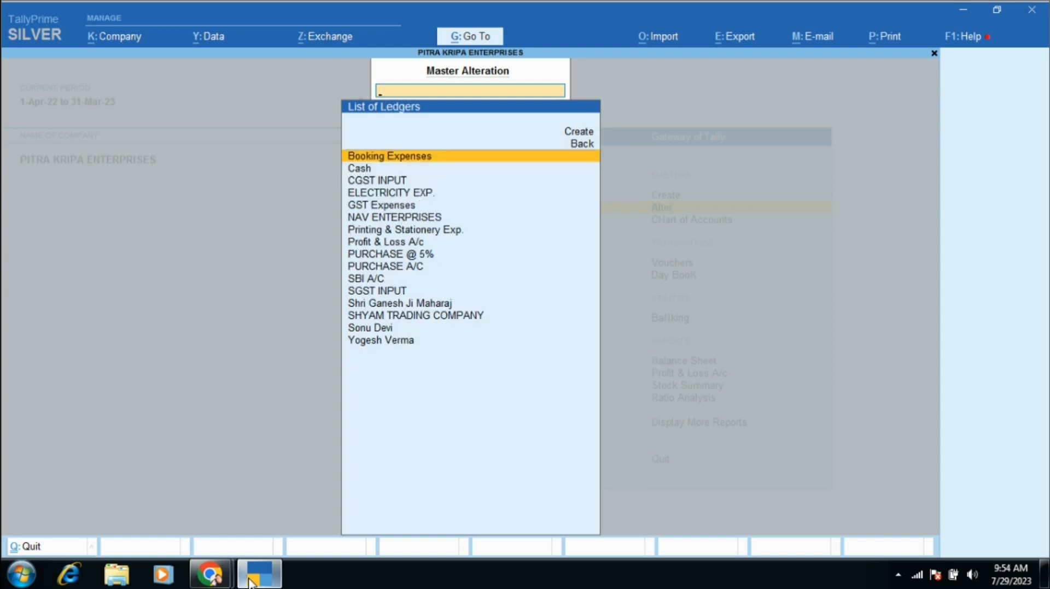
Step: Look through the list of ledgers for the newly created accounts, moving down to SBI A/C
{"action": "key", "text": "Down"}
{"action": "key", "text": "Down"}
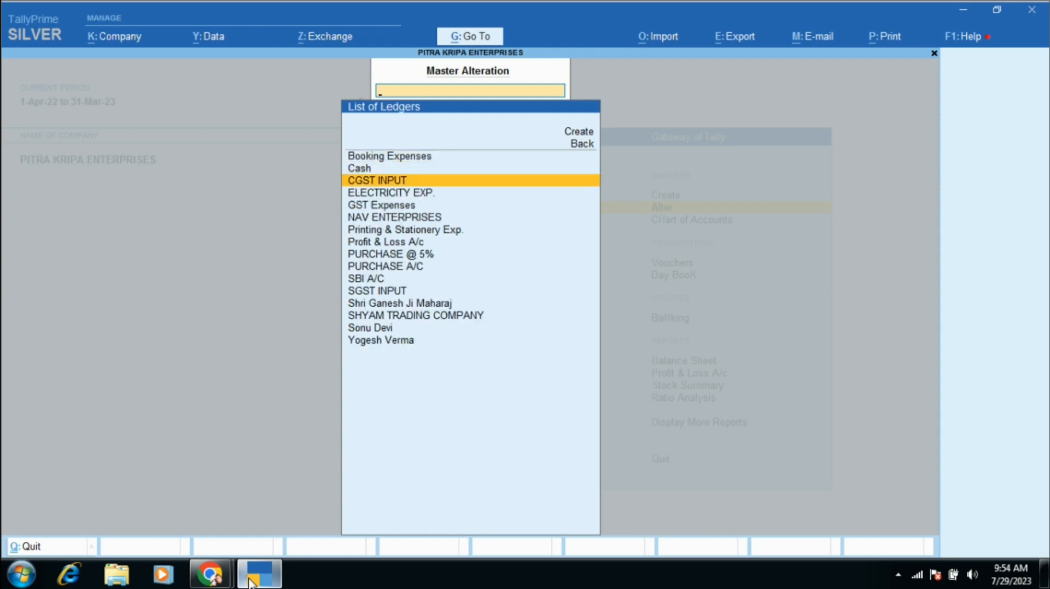
{"action": "key", "text": "Down"}
{"action": "key", "text": "Return"}
{"action": "key", "text": "Down"}
{"action": "key", "text": "Down"}
{"action": "key", "text": "Down"}
{"action": "key", "text": "Down"}
{"action": "key", "text": "Down"}
{"action": "key", "text": "Down"}
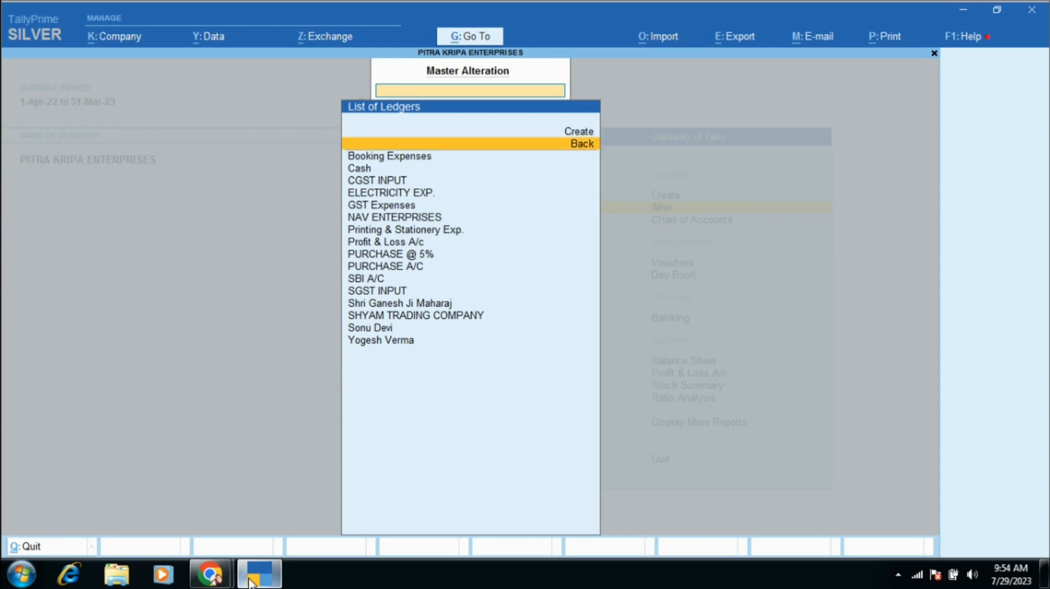
{"action": "key", "text": "Return"}
{"action": "key", "text": "Down"}
{"action": "key", "text": "Down"}
{"action": "key", "text": "Down"}
{"action": "key", "text": "Down"}
{"action": "key", "text": "Down"}
{"action": "key", "text": "Down"}
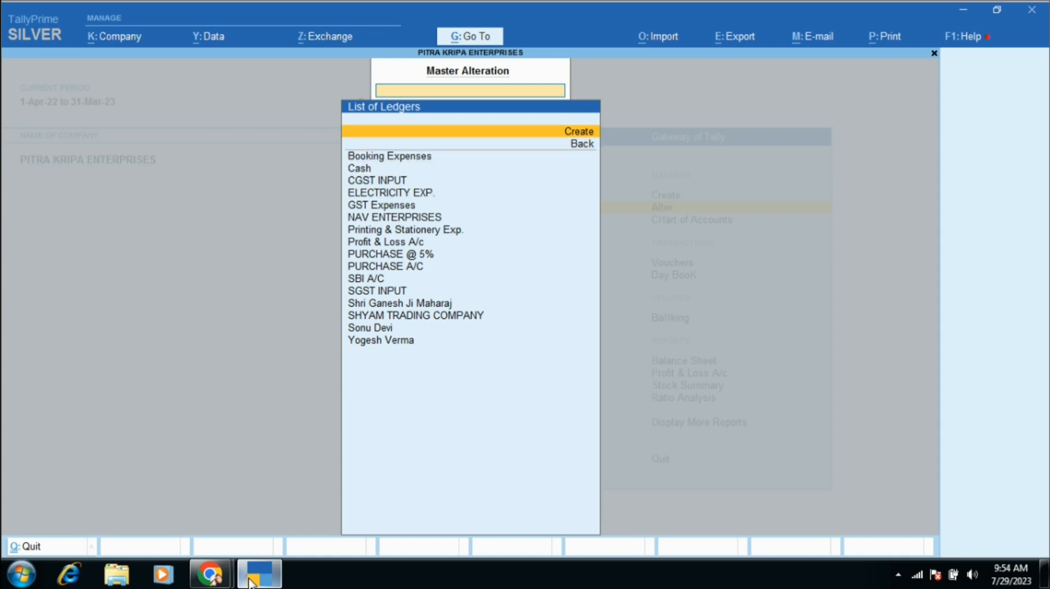
{"action": "key", "text": "Down"}
{"action": "key", "text": "Down"}
{"action": "key", "text": "Down"}
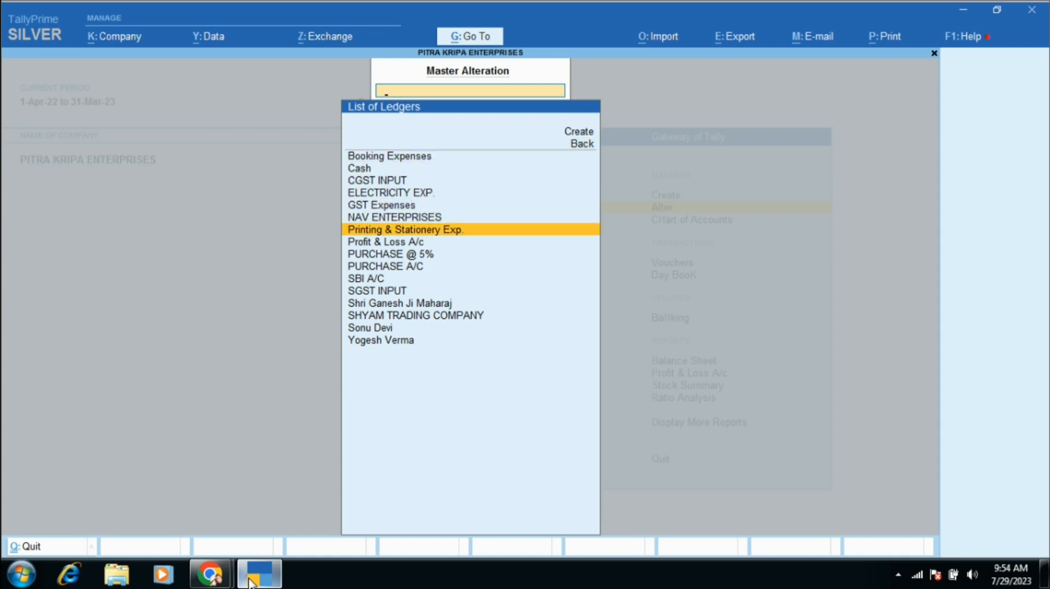
{"action": "key", "text": "Down"}
{"action": "key", "text": "Down"}
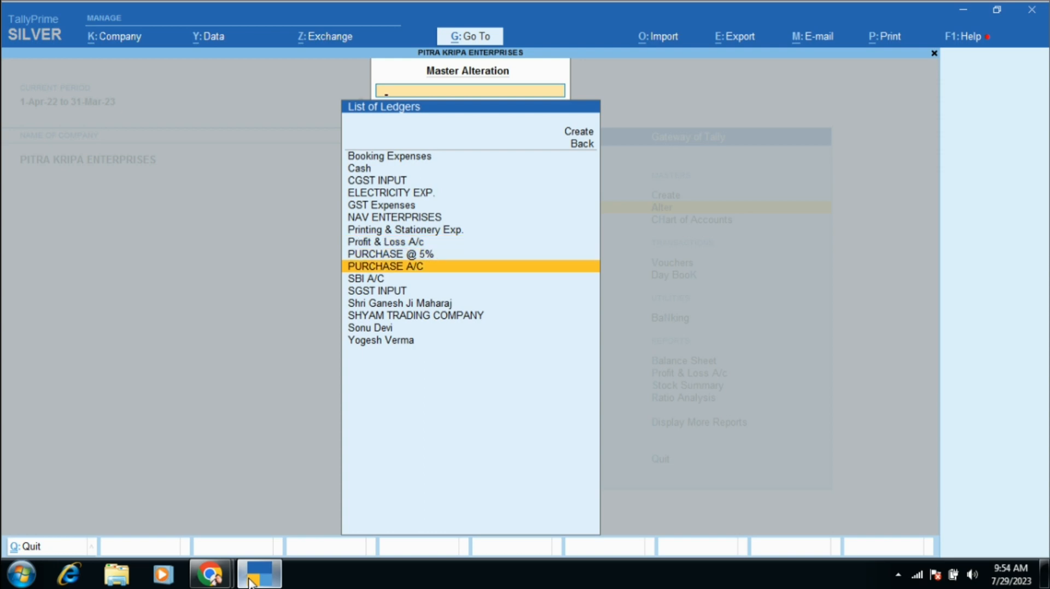
{"action": "key", "text": "Down"}
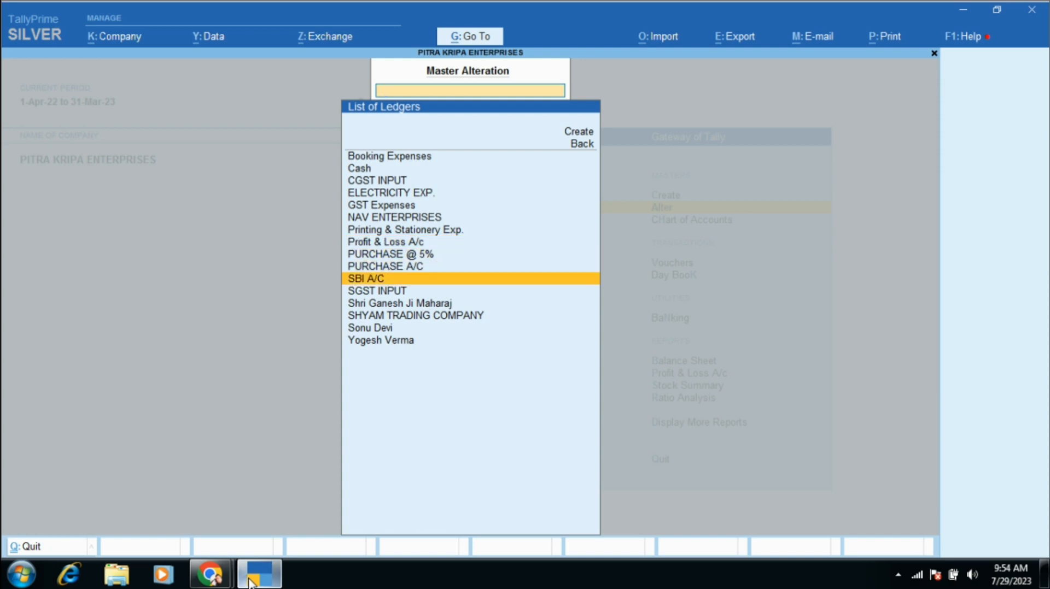